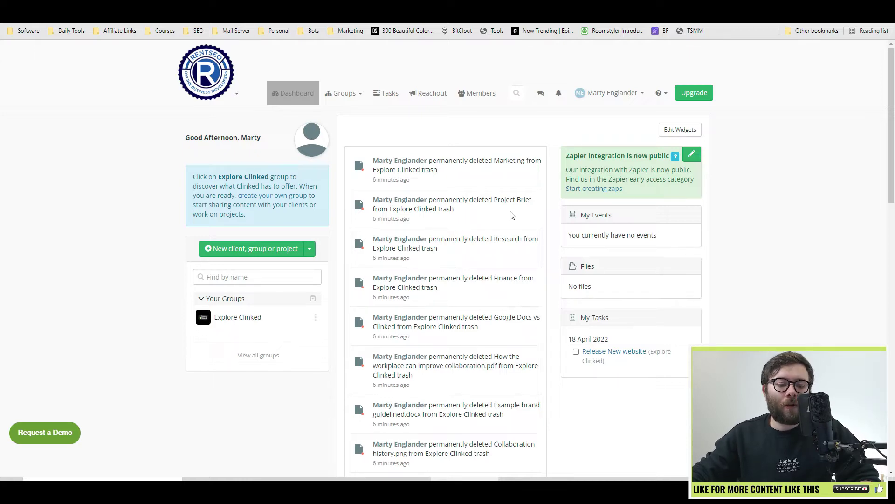
# Look over the activity feed and its RSS version, then return to the dashboard.
pyautogui.scroll(-15, 498, 218)
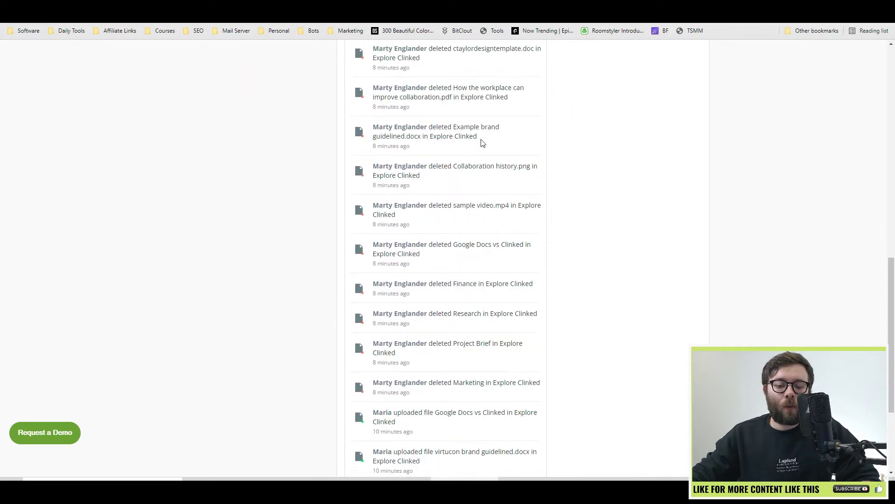
pyautogui.scroll(-1, 483, 142)
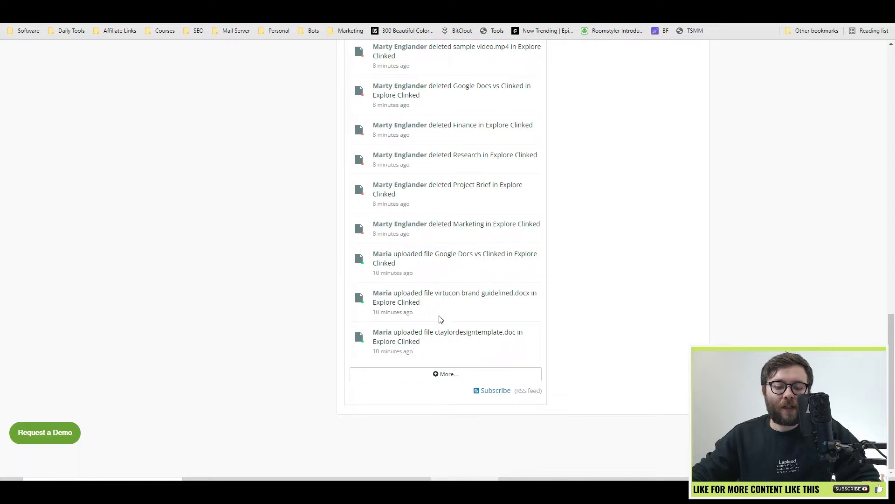
pyautogui.scroll(5, 462, 320)
pyautogui.scroll(-4, 463, 322)
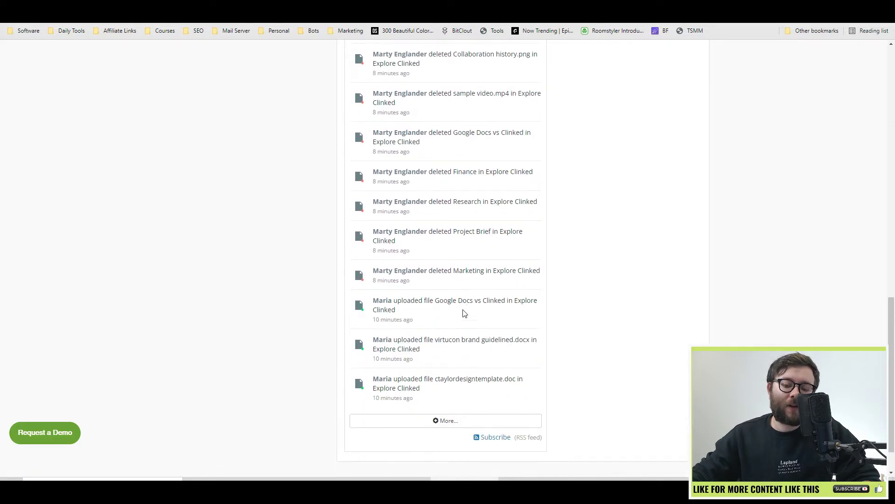
pyautogui.click(487, 437)
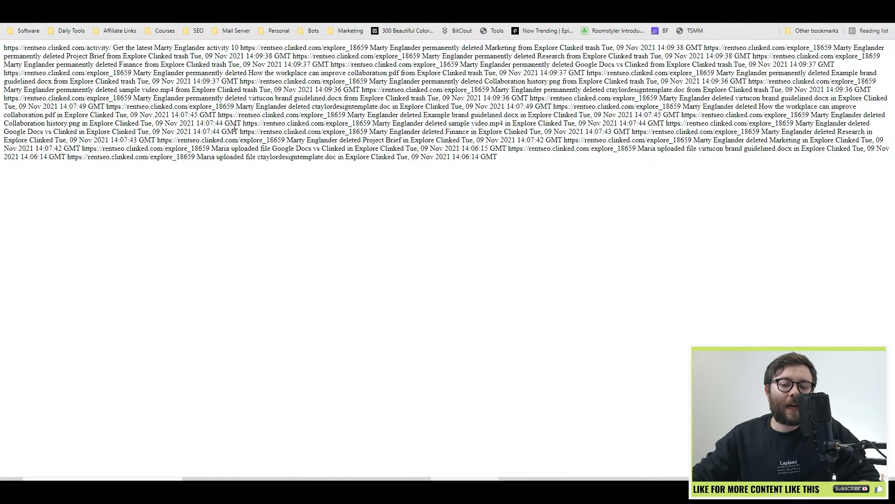
pyautogui.hotkey('alt', 'Left')
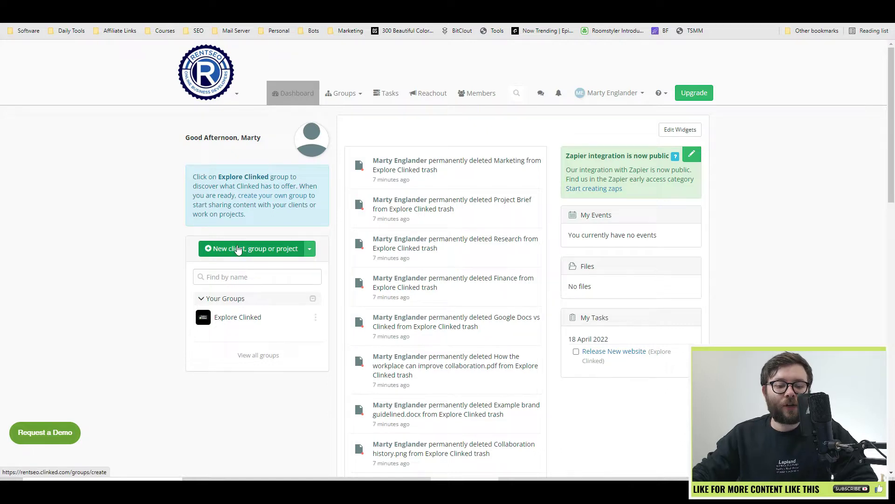
# Name the new group 'Birdseye Chippy' and keep it standalone rather than a subgroup.
pyautogui.click(230, 252)
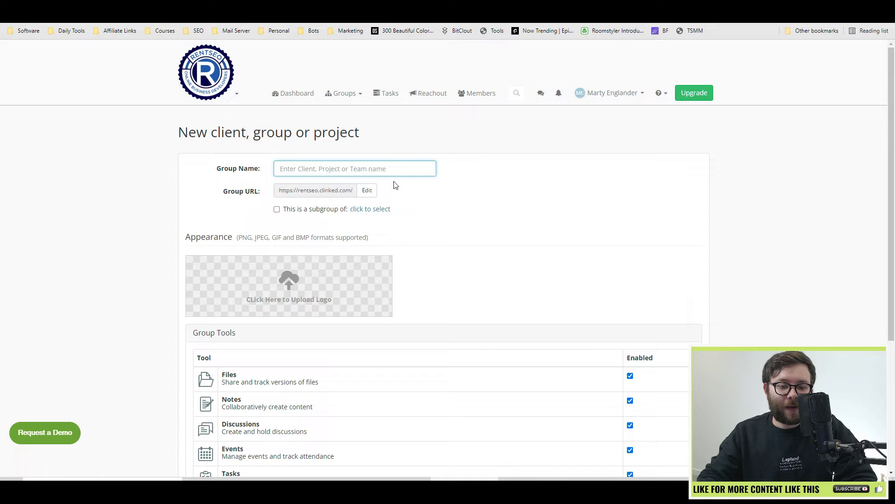
pyautogui.write('Bird')
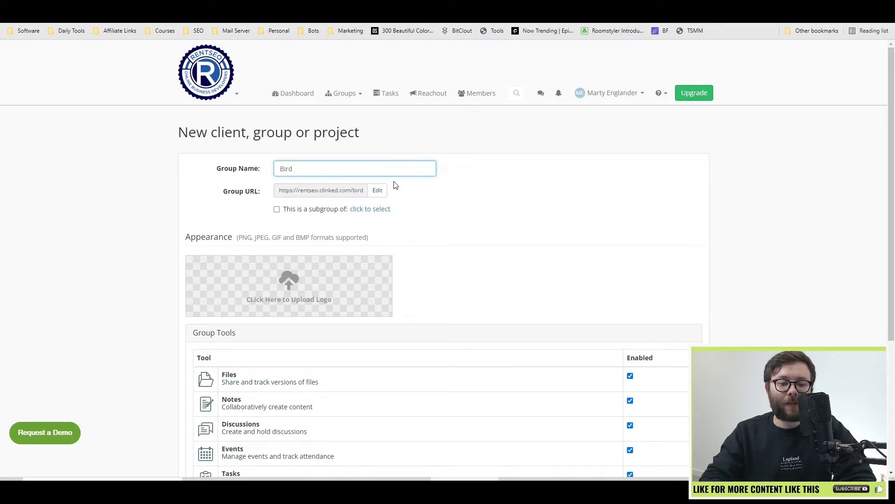
pyautogui.write('seye Chippy')
pyautogui.click(301, 190)
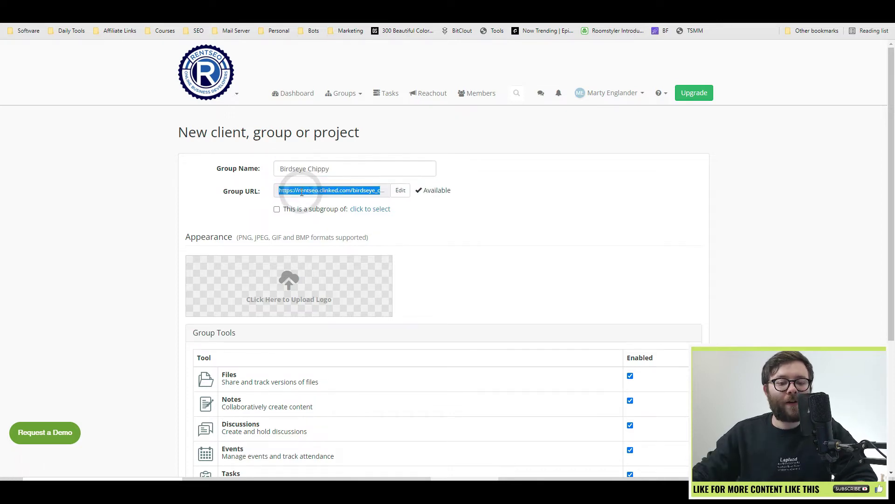
pyautogui.click(376, 210)
pyautogui.click(277, 209)
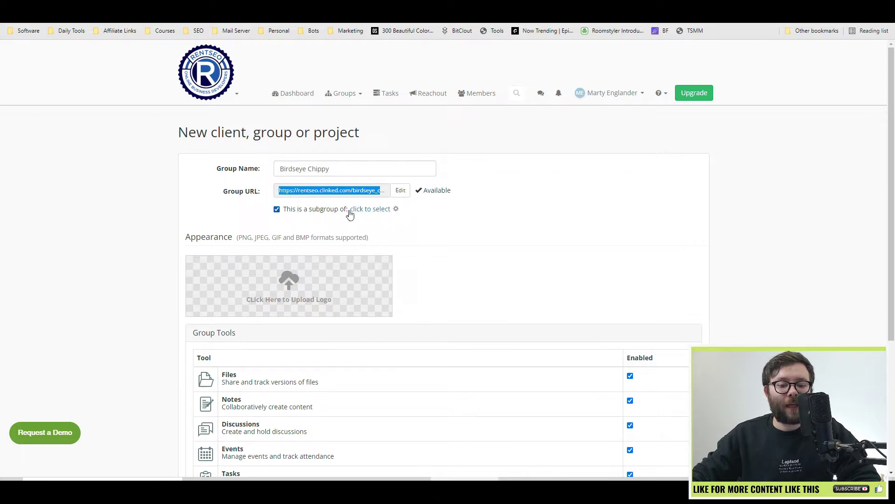
pyautogui.click(359, 213)
pyautogui.click(284, 211)
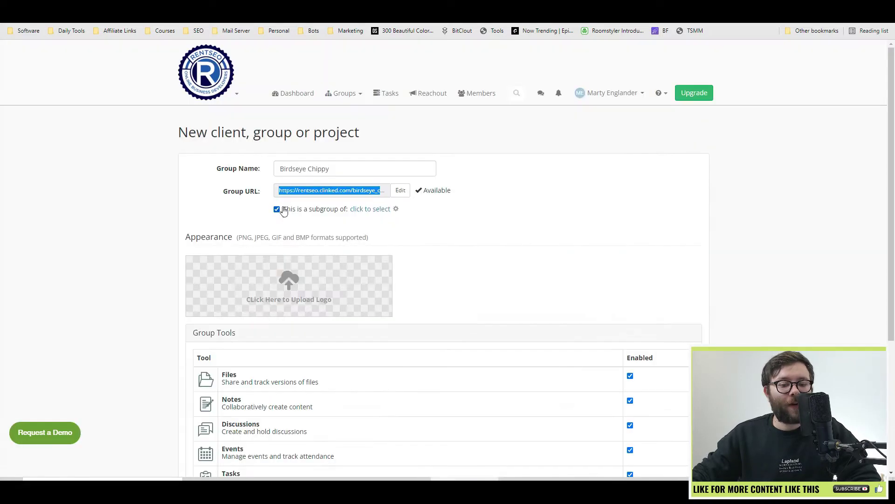
pyautogui.click(282, 211)
pyautogui.scroll(-2, 282, 200)
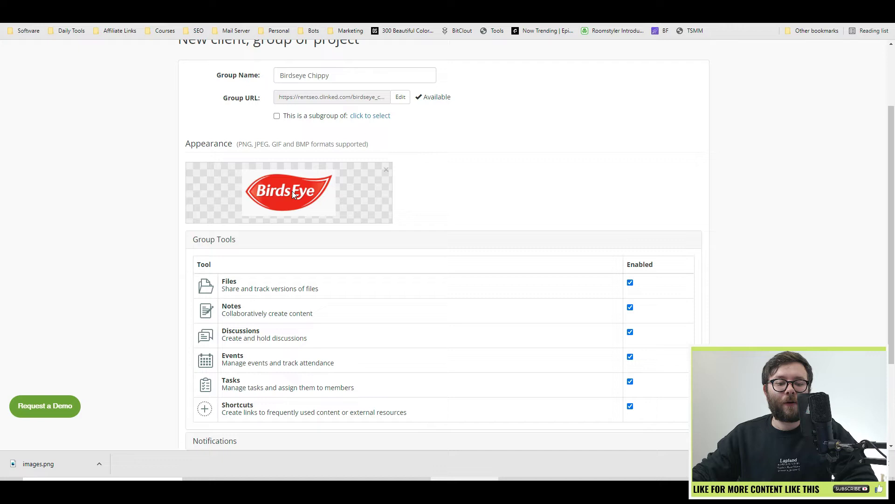
# Review the Group Tools list, switching Files and Notes off and back on.
pyautogui.scroll(-2, 267, 187)
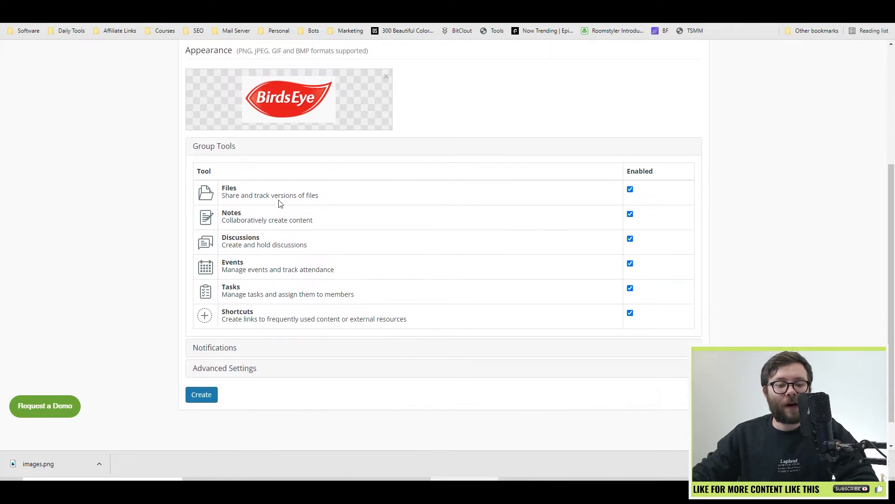
pyautogui.moveTo(222, 197); pyautogui.dragTo(797, 224)
pyautogui.click(797, 224)
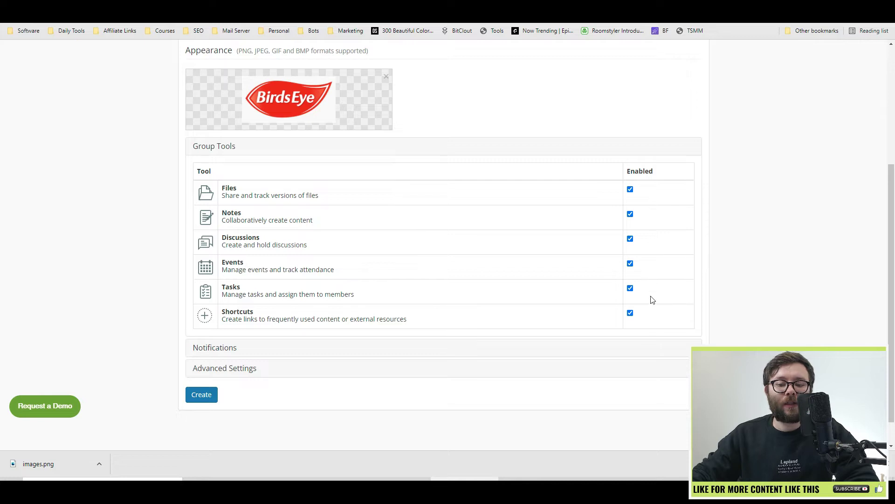
pyautogui.click(630, 190)
pyautogui.click(630, 213)
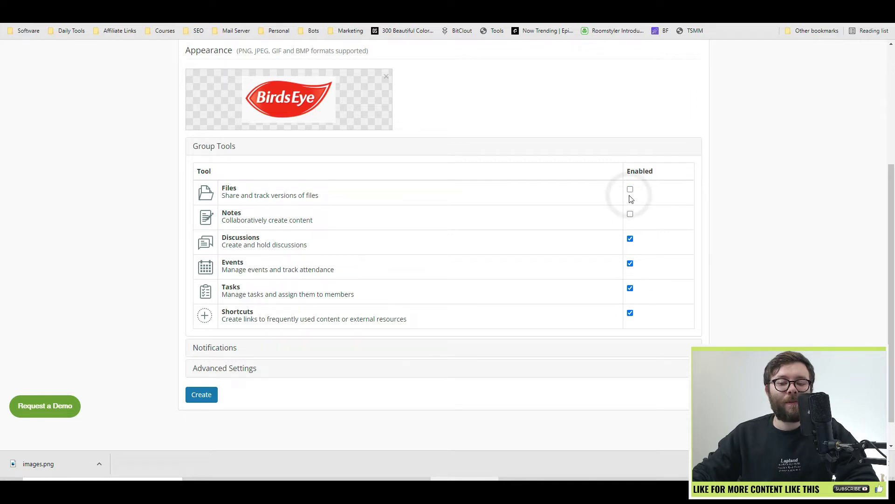
pyautogui.click(630, 213)
pyautogui.click(630, 189)
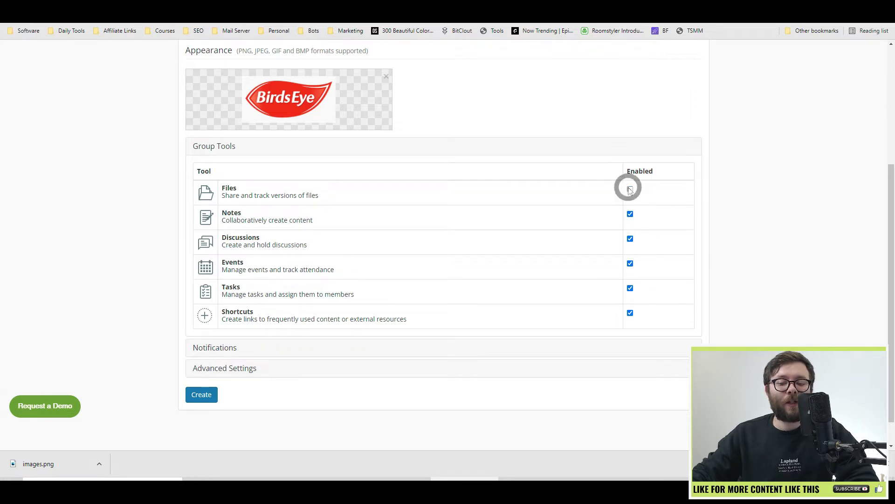
# Disable Events and Shortcuts, check notification and advanced settings, and create the group.
pyautogui.click(631, 264)
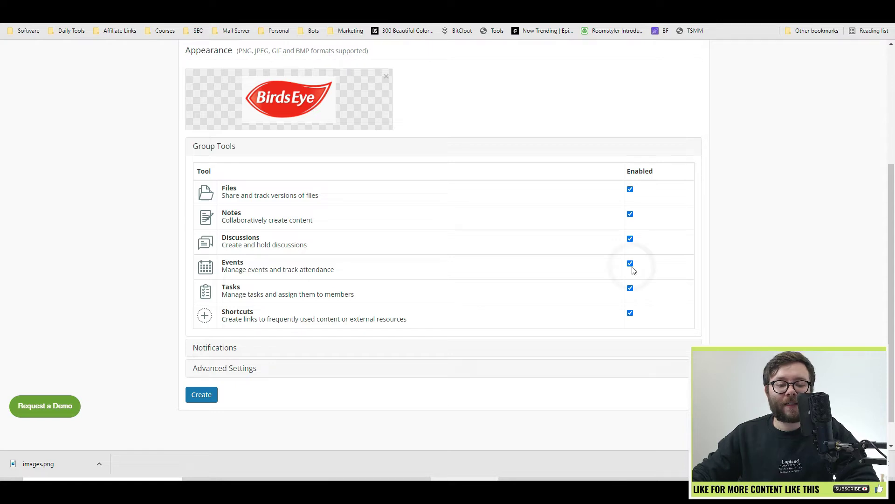
pyautogui.click(630, 312)
pyautogui.click(195, 346)
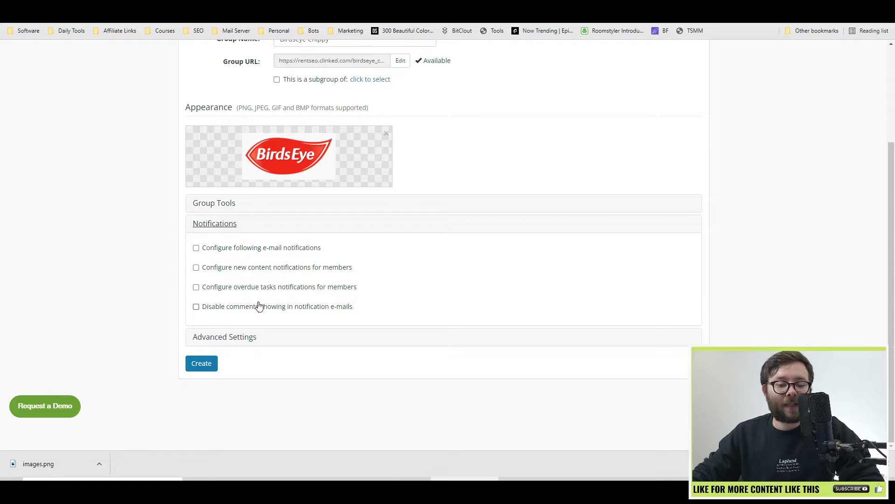
pyautogui.click(231, 341)
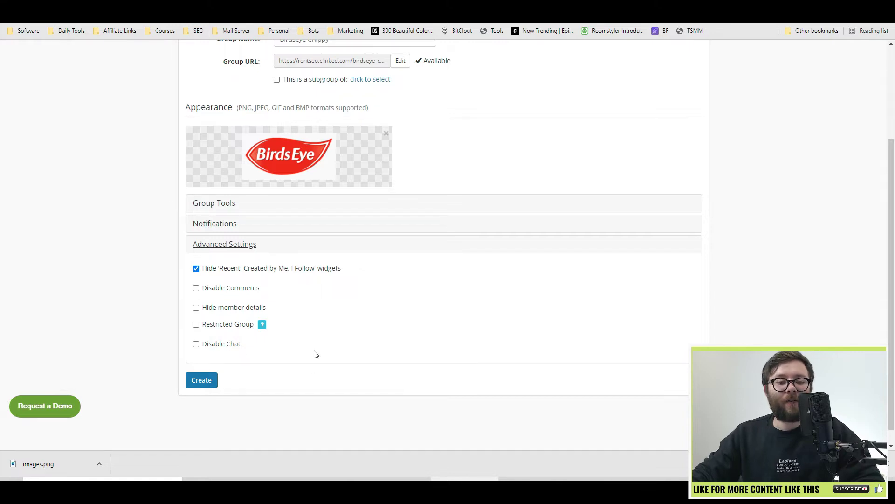
pyautogui.click(213, 381)
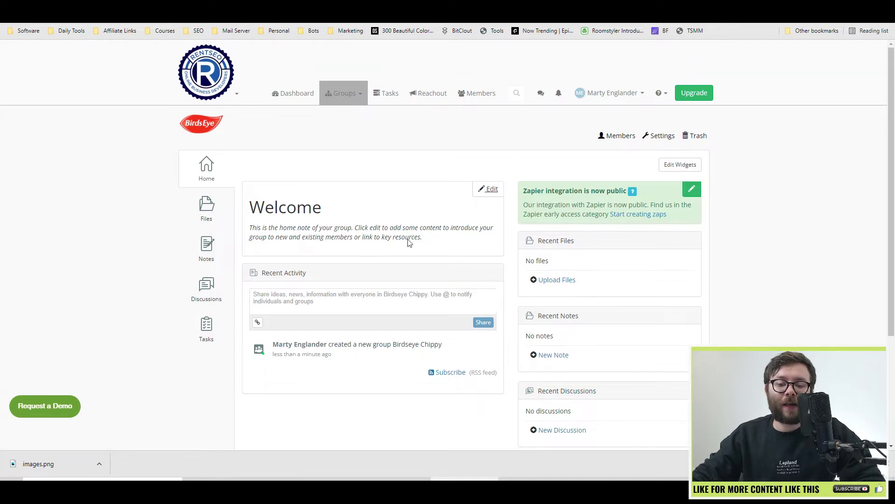
# Edit the Welcome home note and retitle it 'Howdy!'.
pyautogui.click(489, 195)
pyautogui.scroll(-2, 529, 160)
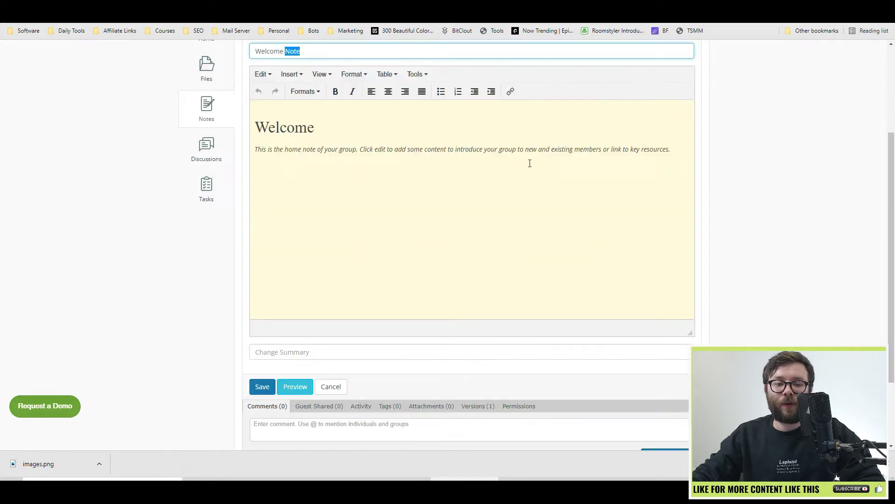
pyautogui.scroll(2, 230, 155)
pyautogui.tripleClick(286, 145)
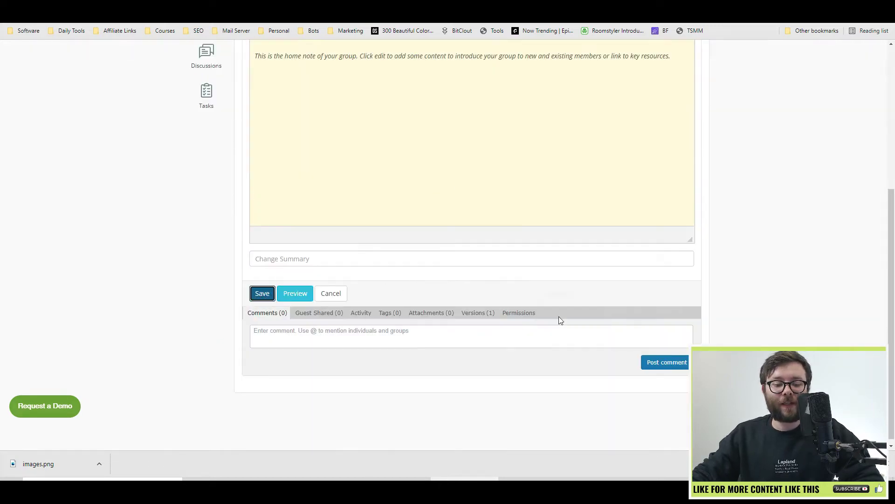
pyautogui.moveTo(266, 219); pyautogui.dragTo(300, 217)
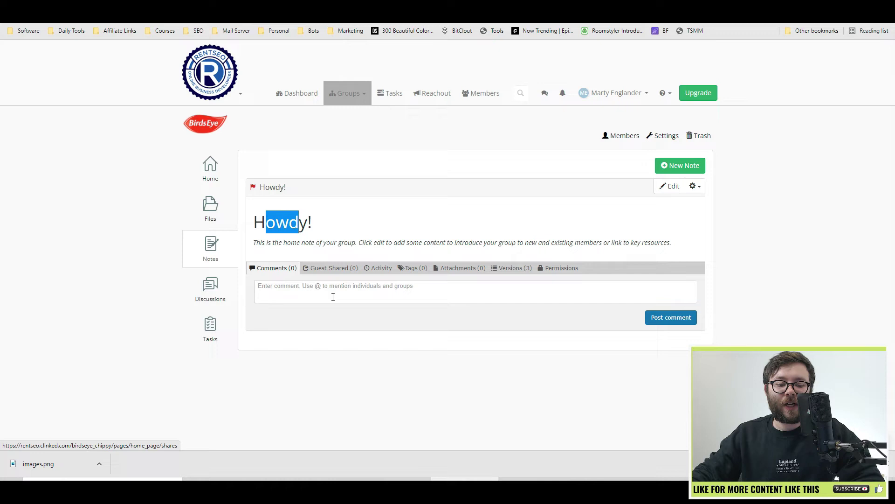
# Review the note's guest sharing, activity history, saved versions and permissions.
pyautogui.click(358, 288)
pyautogui.click(337, 270)
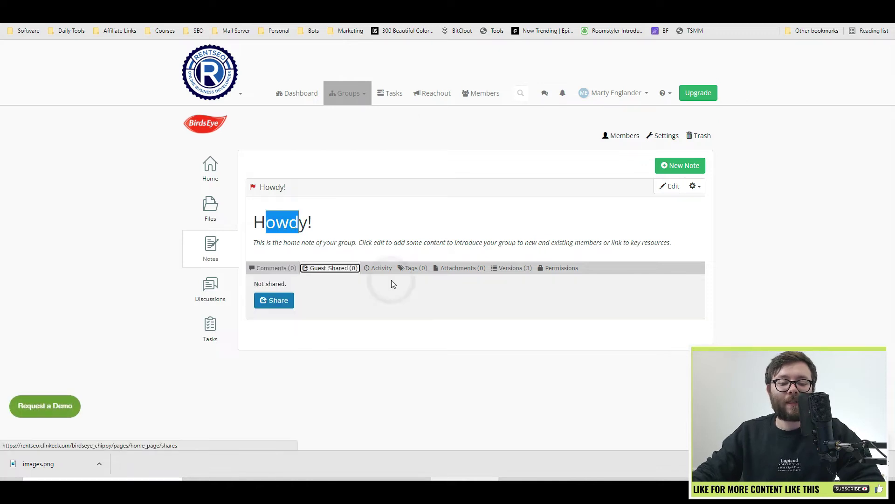
pyautogui.click(381, 269)
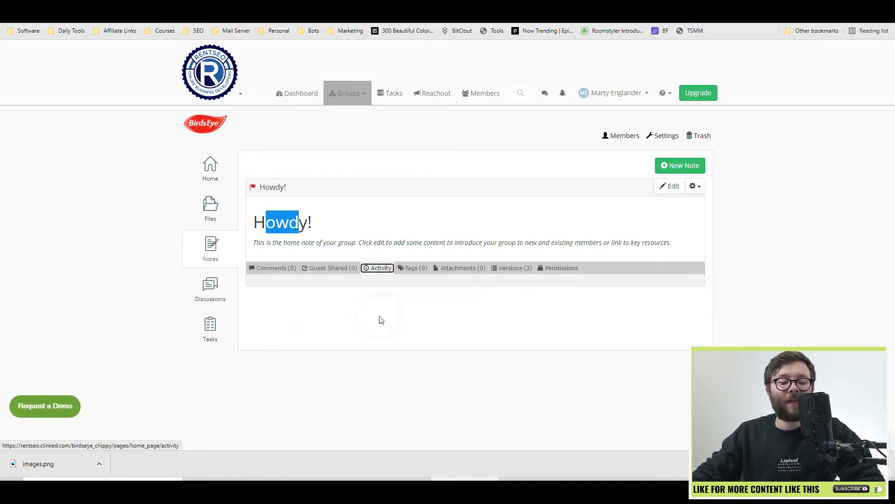
pyautogui.click(508, 269)
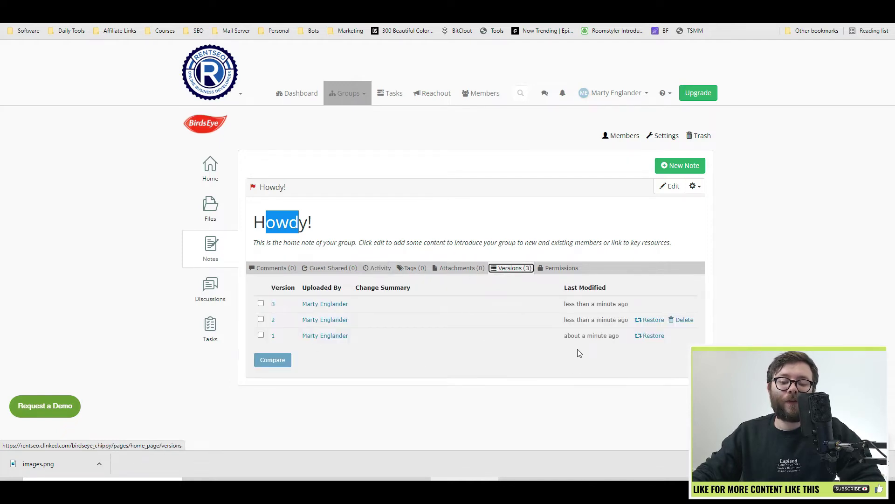
pyautogui.click(564, 267)
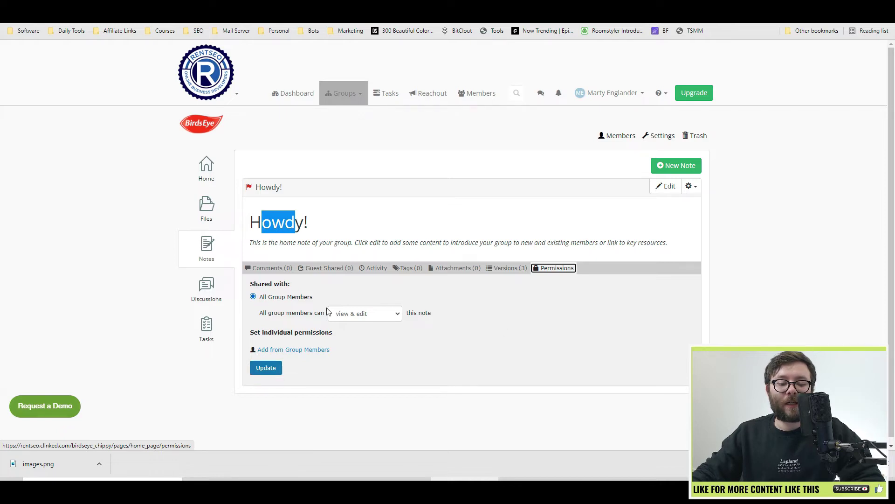
# Set the Howdy! note as a template.
pyautogui.click(700, 229)
pyautogui.click(691, 186)
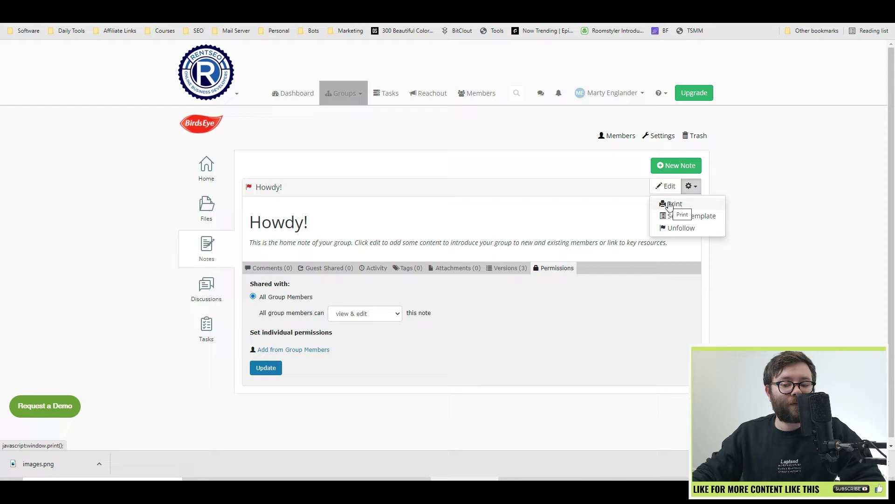
pyautogui.click(716, 223)
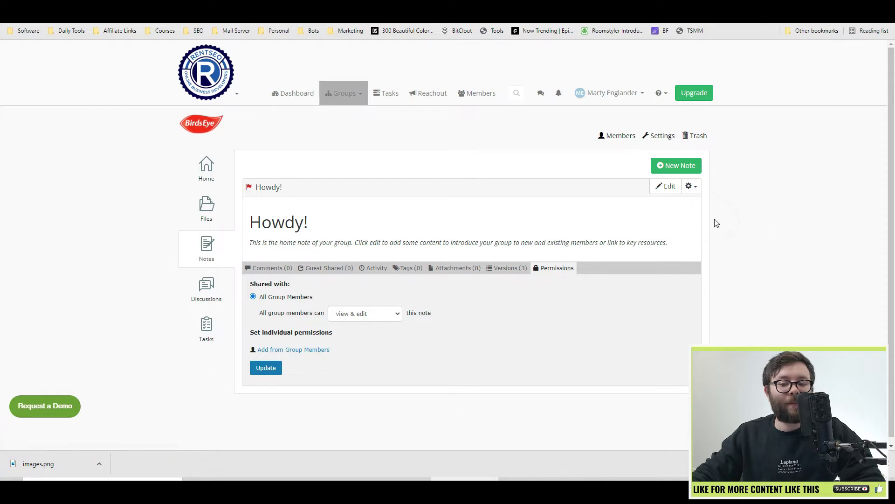
# Upload images.png to the group's files, skipping the new folder form.
pyautogui.click(694, 220)
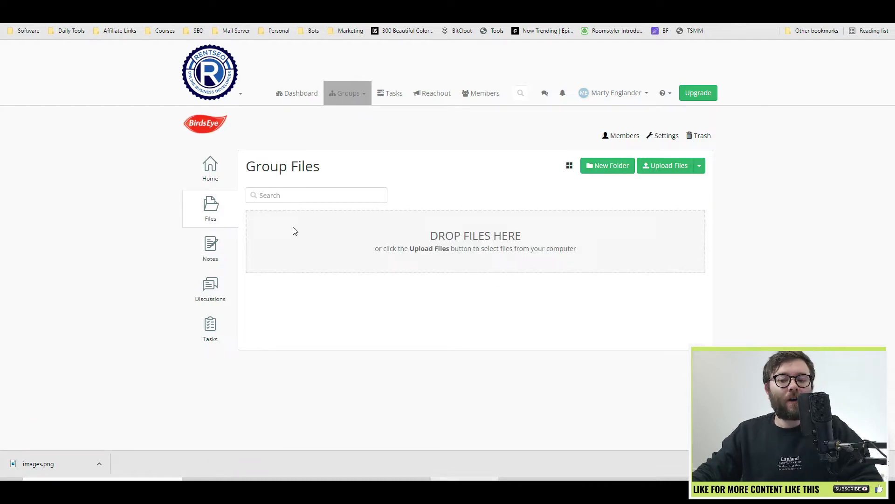
pyautogui.click(602, 169)
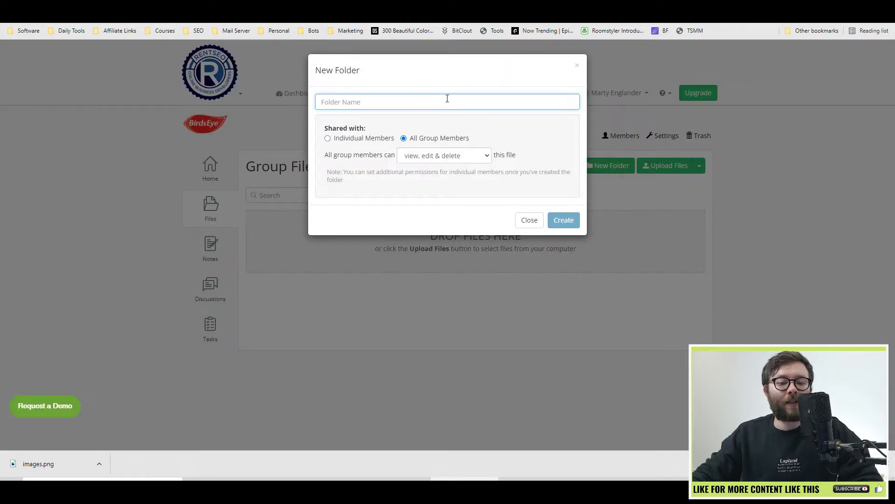
pyautogui.click(527, 226)
pyautogui.click(656, 166)
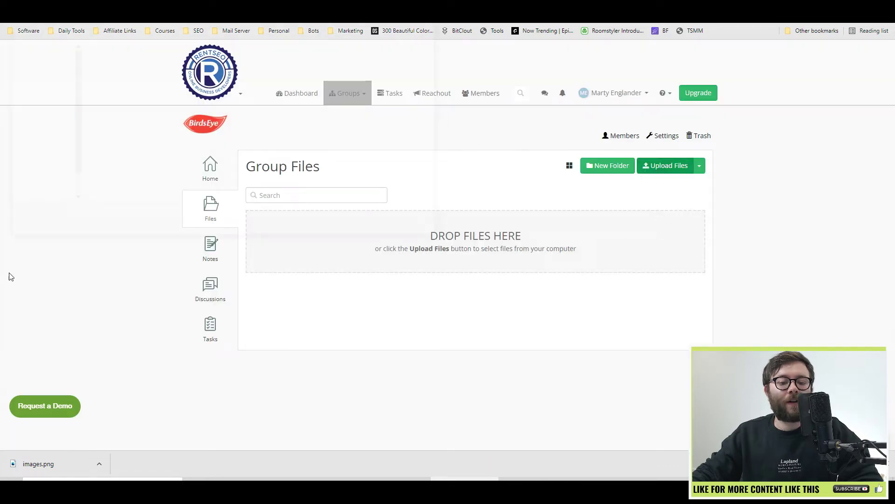
pyautogui.scroll(-1, 269, 235)
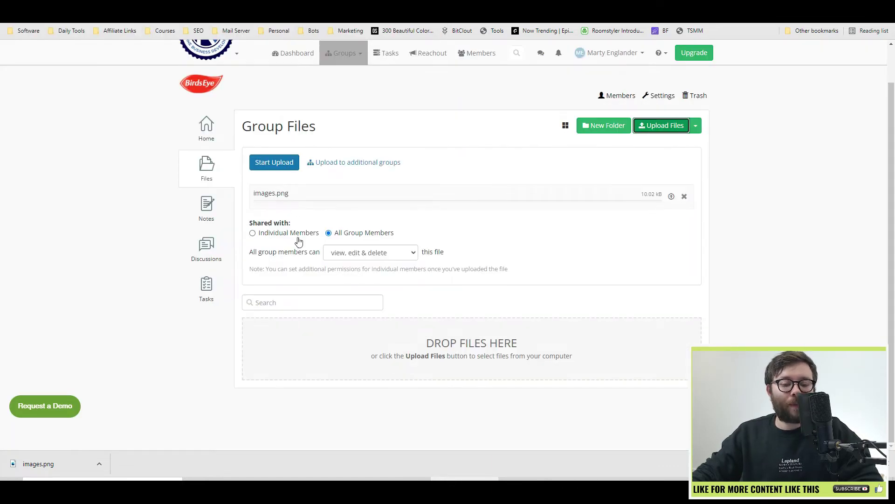
pyautogui.click(671, 196)
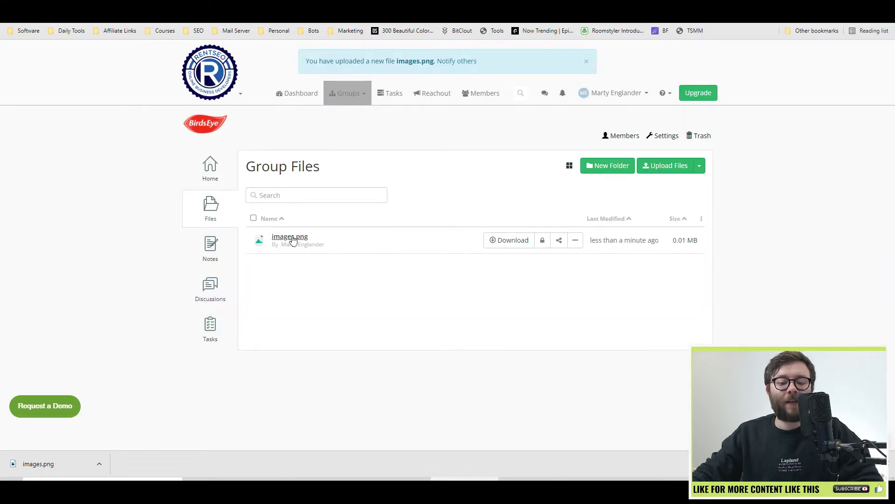
# Look at guest sharing for images.png and close it without sharing.
pyautogui.click(575, 239)
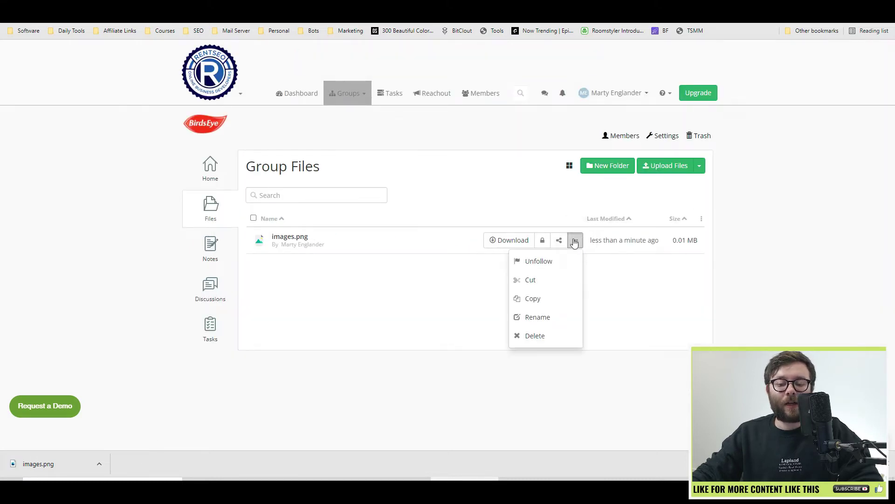
pyautogui.click(559, 240)
pyautogui.click(373, 96)
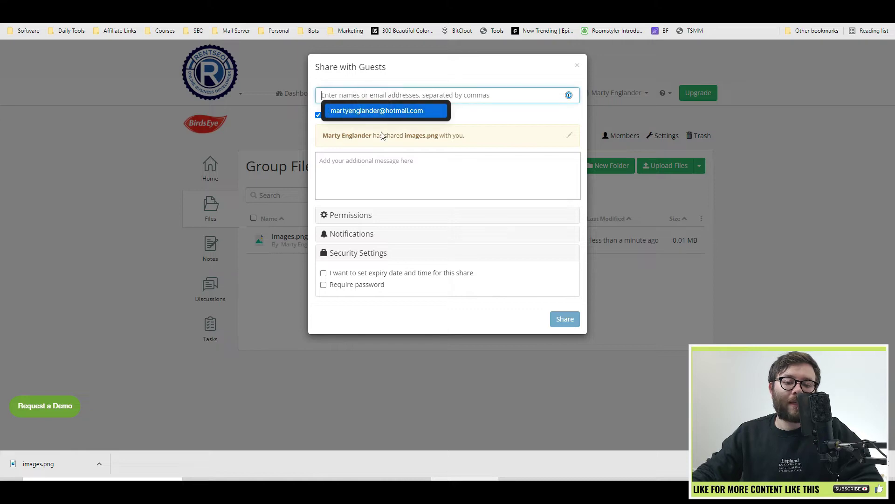
pyautogui.click(384, 215)
pyautogui.click(364, 216)
pyautogui.click(211, 248)
pyautogui.click(211, 247)
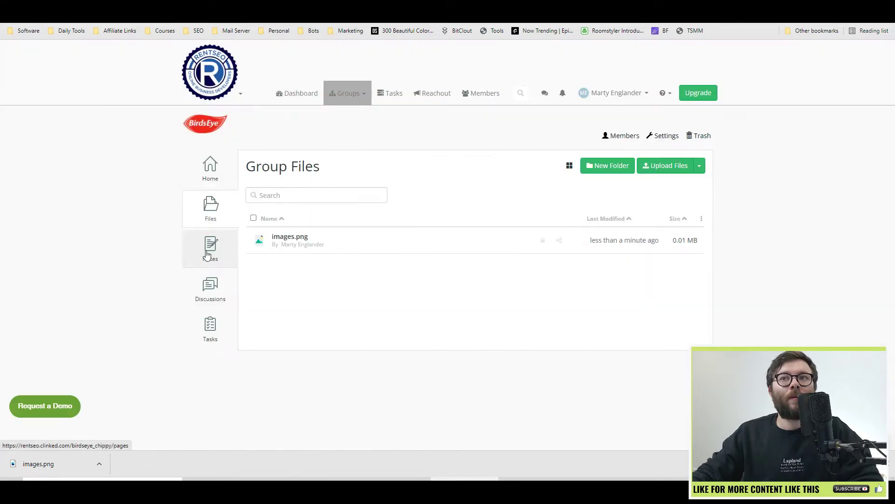
# Create and save a group note named 'Build Website'.
pyautogui.click(671, 174)
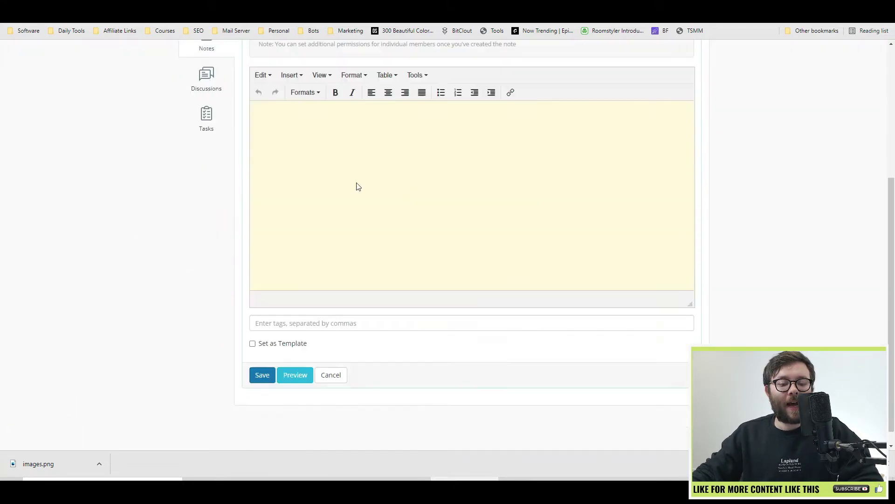
pyautogui.scroll(4, 382, 229)
pyautogui.click(340, 160)
pyautogui.write('Build We')
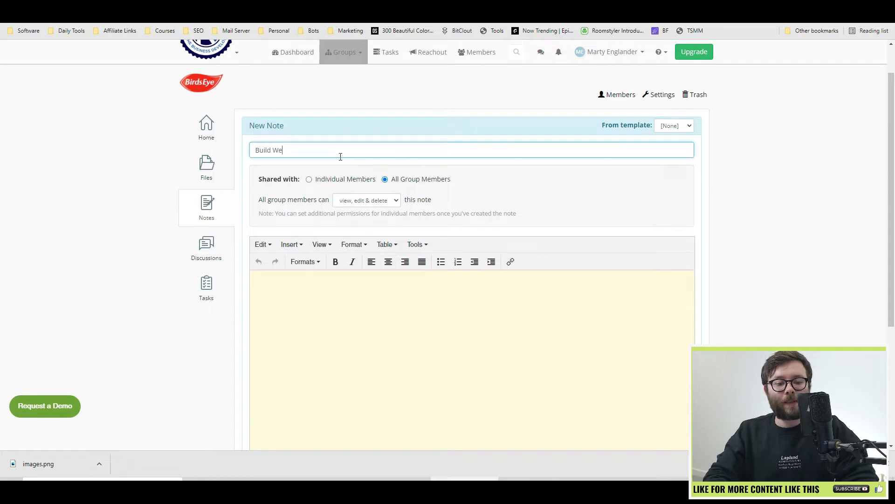
pyautogui.write('bsite')
pyautogui.scroll(-4, 303, 261)
pyautogui.click(262, 358)
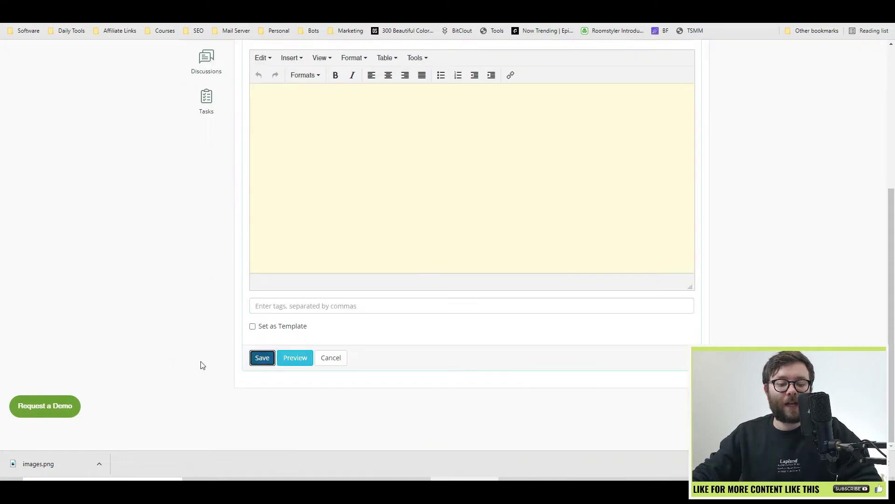
# Post a new group discussion with the topic 'Support ticket'.
pyautogui.click(207, 280)
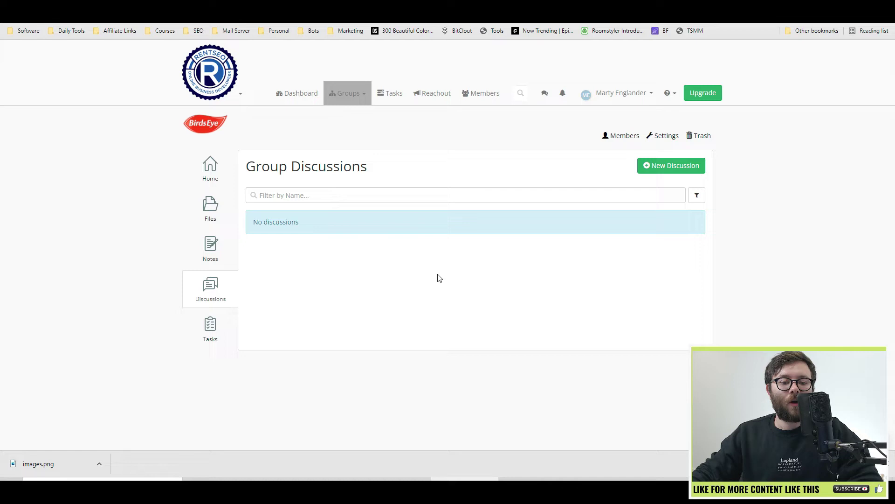
pyautogui.click(674, 166)
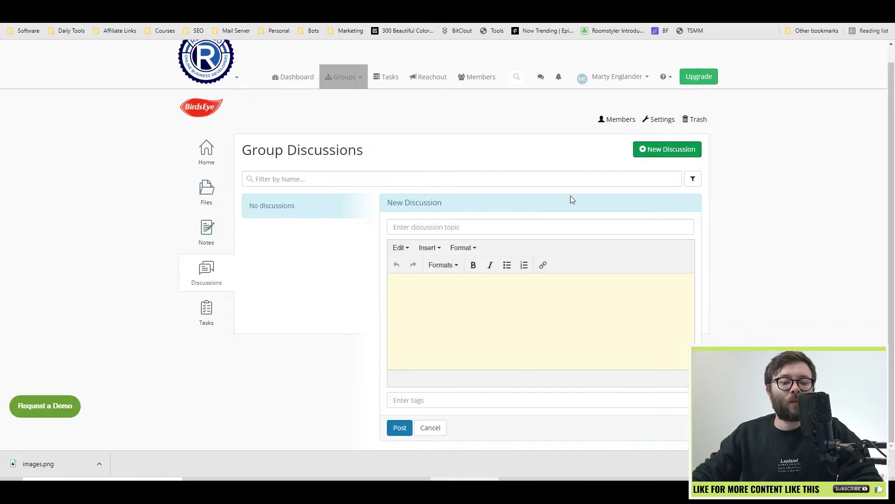
pyautogui.click(519, 225)
pyautogui.write('Sup')
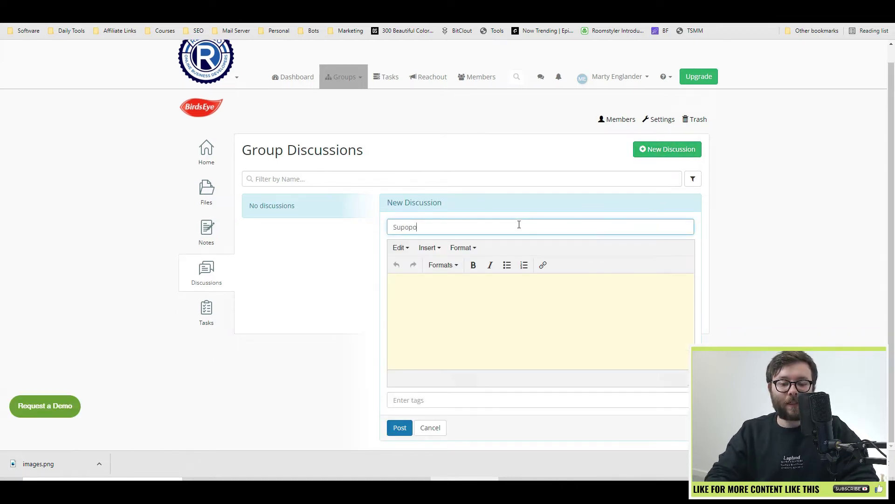
pyautogui.write('opo')
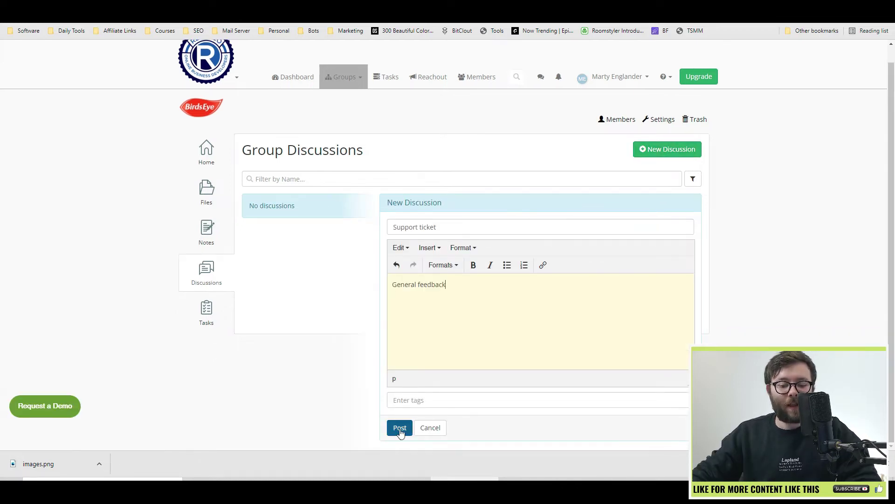
pyautogui.click(400, 427)
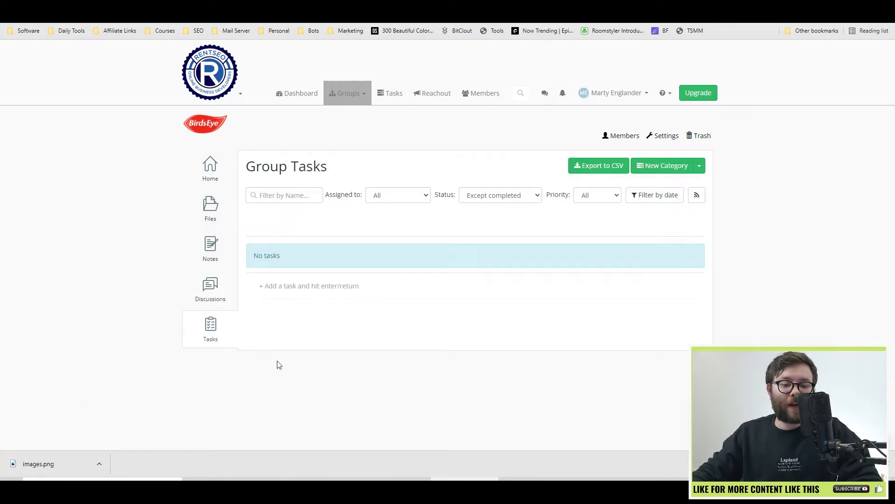
# Create a blue-grey task category named 'Marketing'.
pyautogui.click(700, 166)
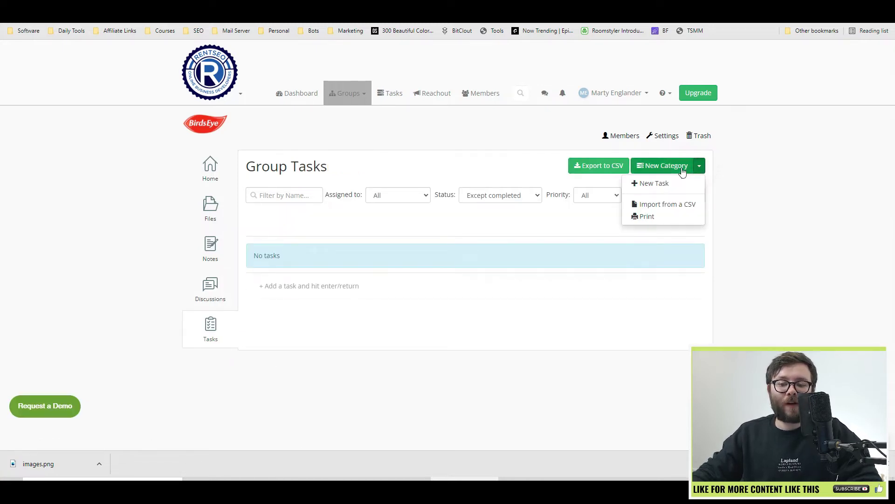
pyautogui.click(673, 178)
pyautogui.click(477, 265)
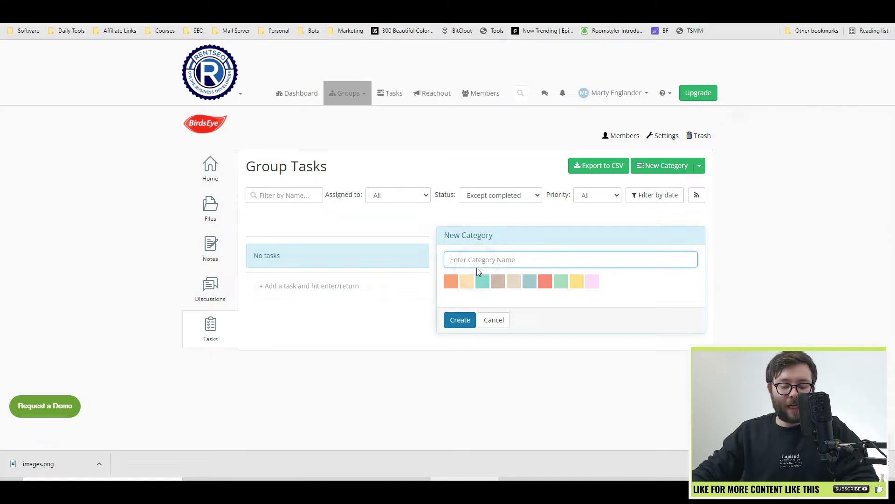
pyautogui.write('Marketing')
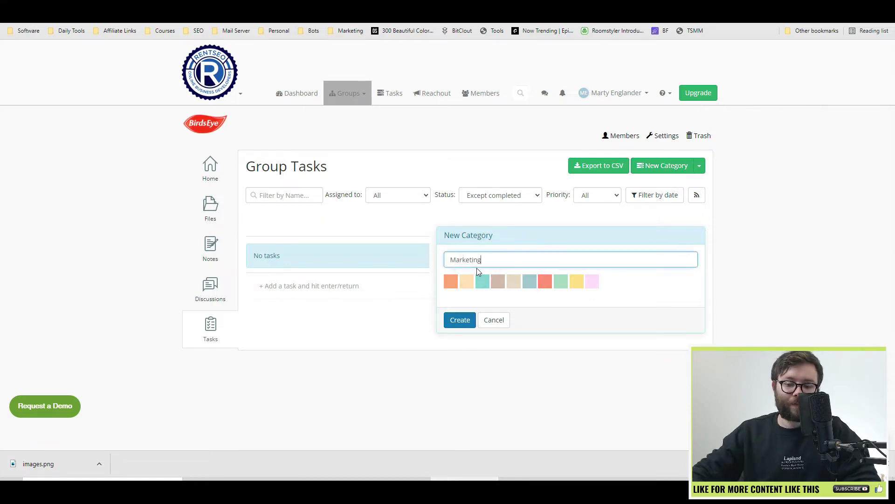
pyautogui.click(529, 280)
pyautogui.click(457, 321)
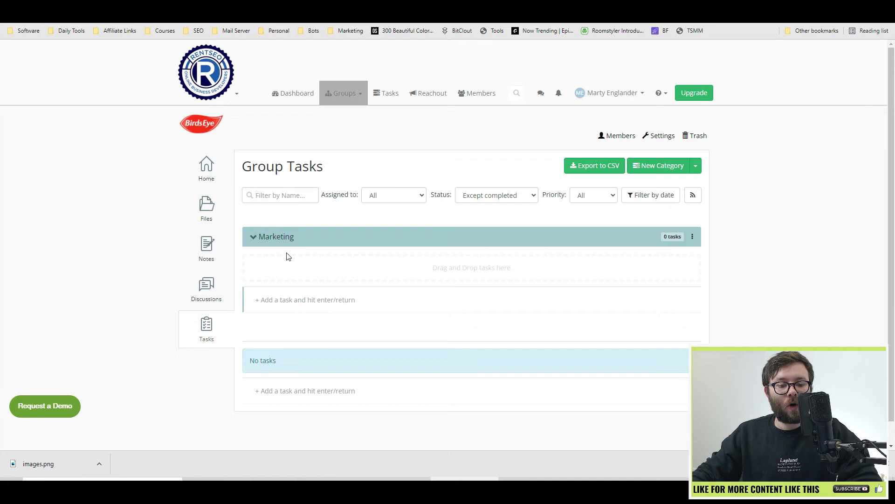
# Add the task 'Create social media profiles' under Marketing.
pyautogui.click(299, 298)
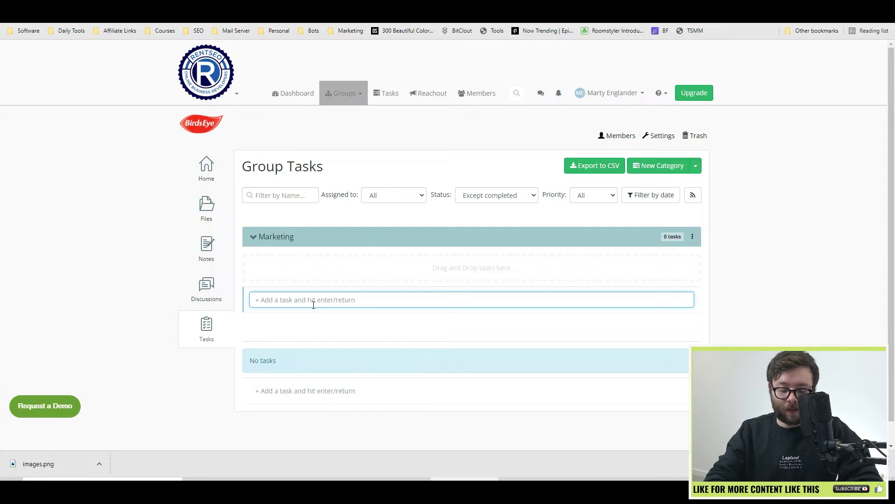
pyautogui.write('Create social media profiles')
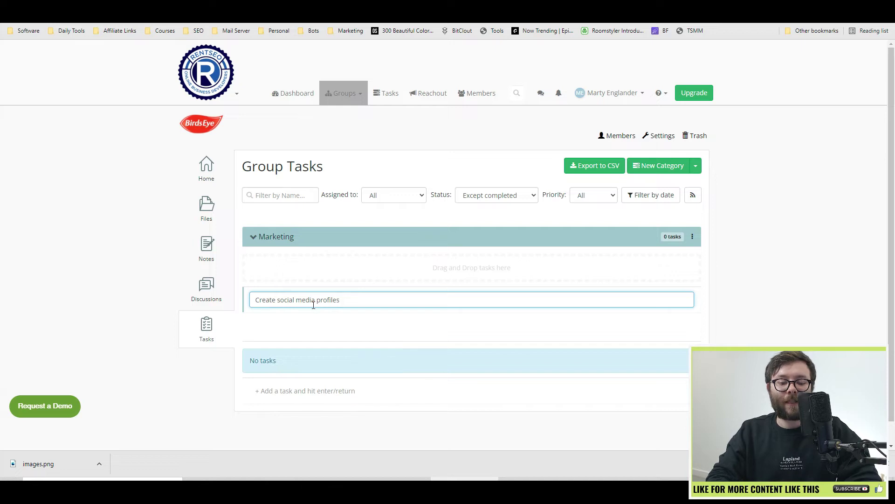
pyautogui.press('Return')
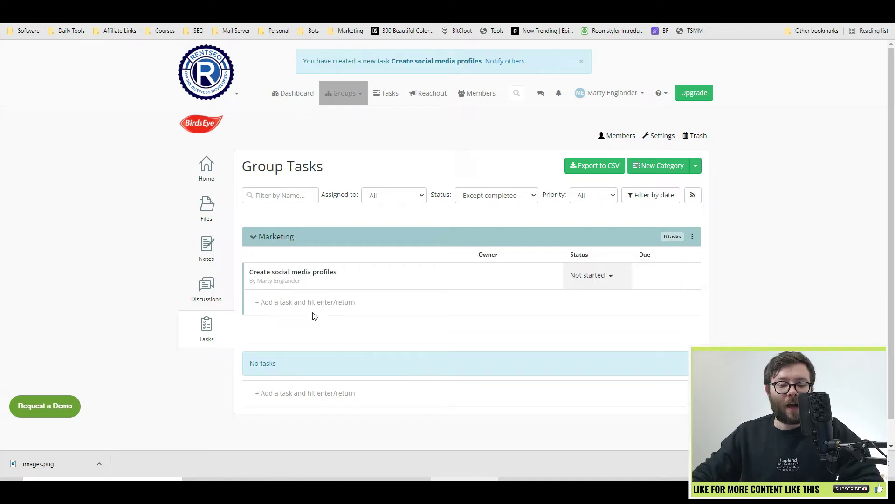
# Add 'More notes' to the task description and keep priority at Medium.
pyautogui.click(307, 275)
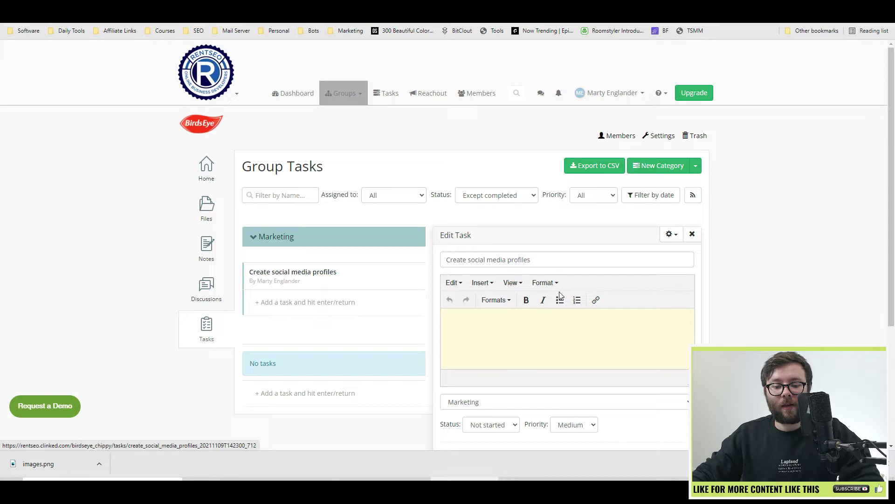
pyautogui.scroll(-2, 550, 288)
pyautogui.click(524, 246)
pyautogui.write('More ')
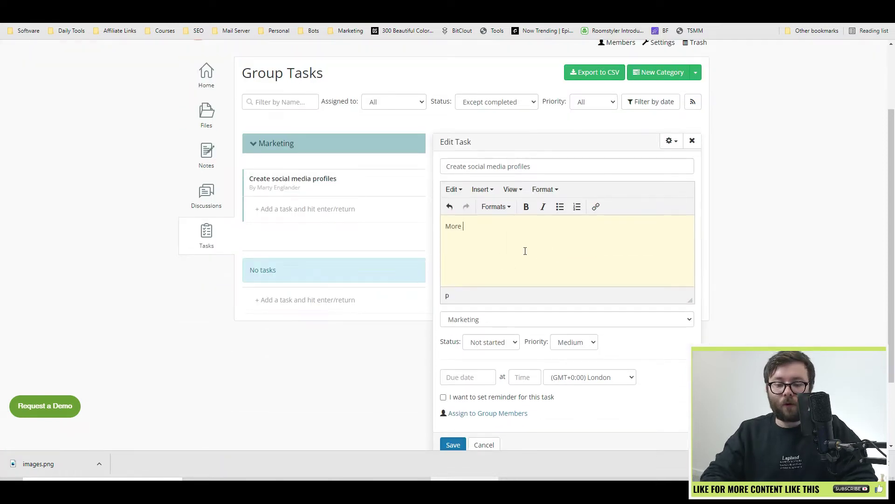
pyautogui.write('notes')
pyautogui.scroll(-1, 480, 292)
pyautogui.click(483, 296)
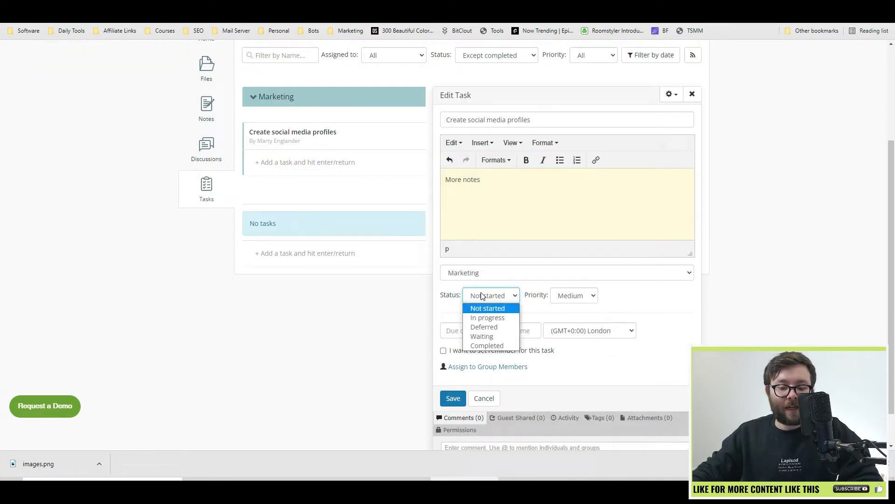
pyautogui.click(578, 301)
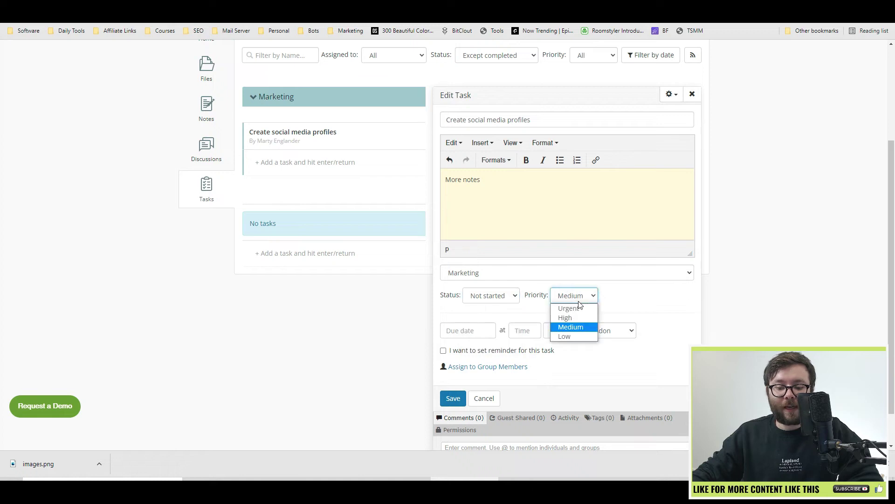
pyautogui.click(635, 308)
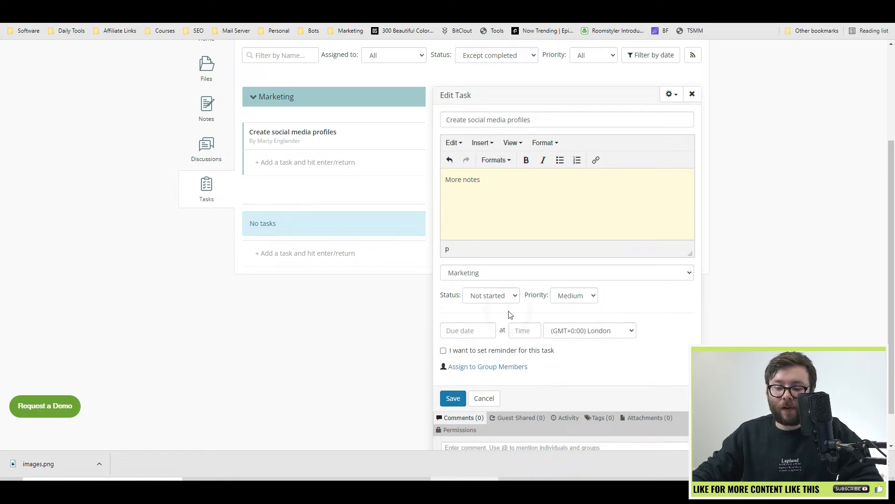
# Turn on a reminder and set the due date to 10-Nov-2021 at 17:00.
pyautogui.click(443, 350)
pyautogui.click(461, 330)
pyautogui.click(487, 395)
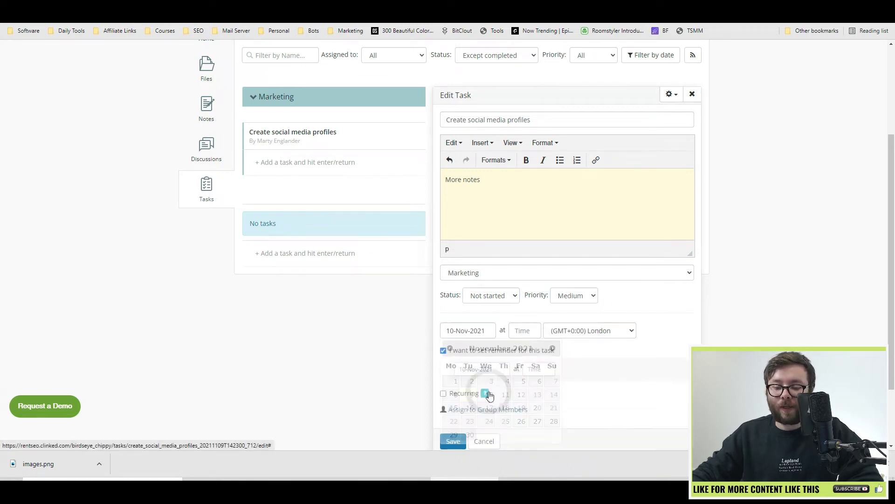
pyautogui.click(516, 333)
pyautogui.scroll(-7, 536, 388)
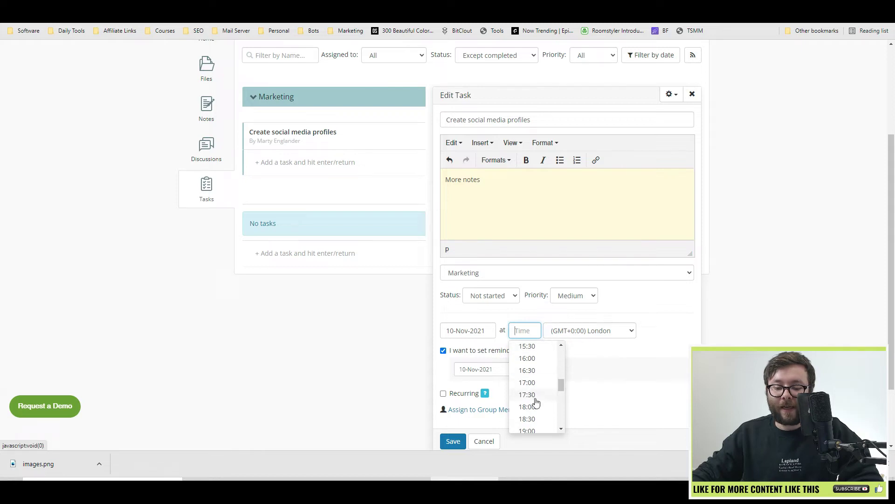
pyautogui.click(532, 382)
pyautogui.scroll(-2, 531, 369)
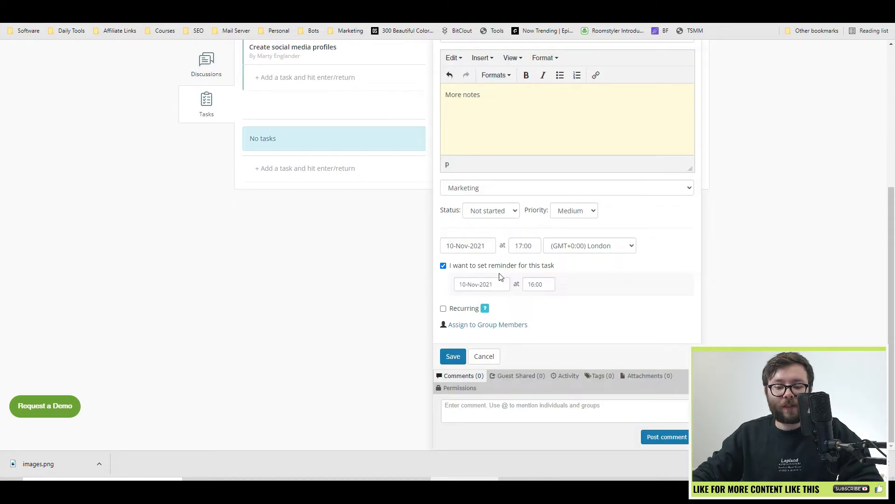
# Leave the task non-recurring and assign it to all group members.
pyautogui.click(444, 309)
pyautogui.click(480, 341)
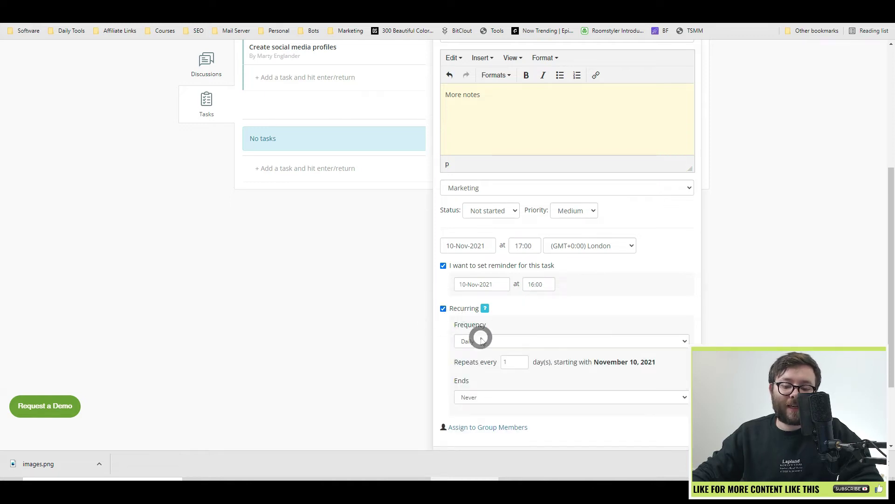
pyautogui.click(443, 309)
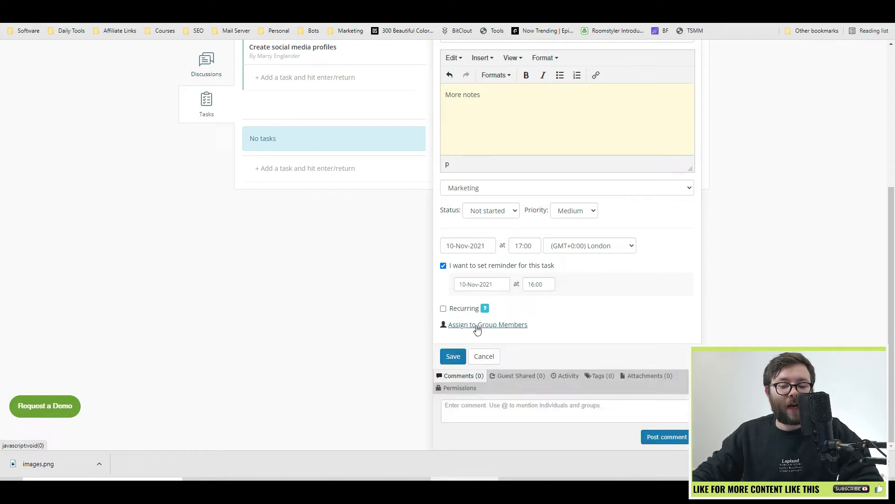
pyautogui.click(480, 325)
pyautogui.click(294, 153)
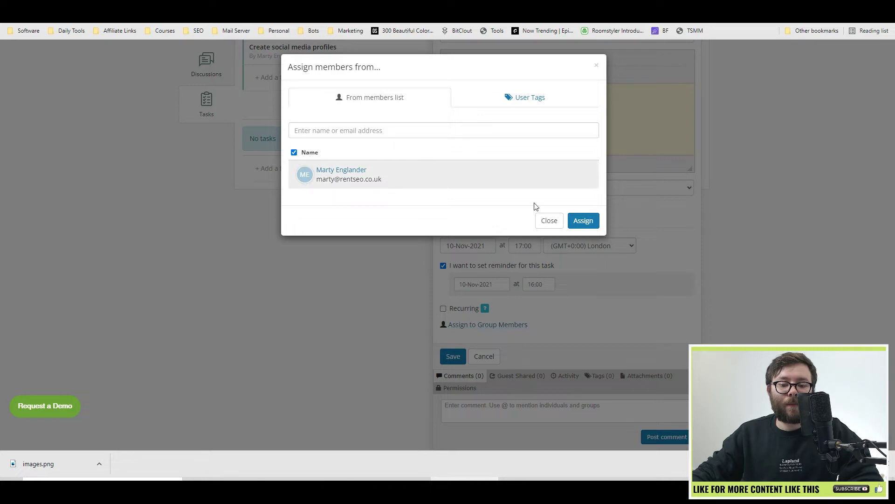
pyautogui.click(584, 221)
# Add a comment mentioning the group and save the task.
pyautogui.click(505, 403)
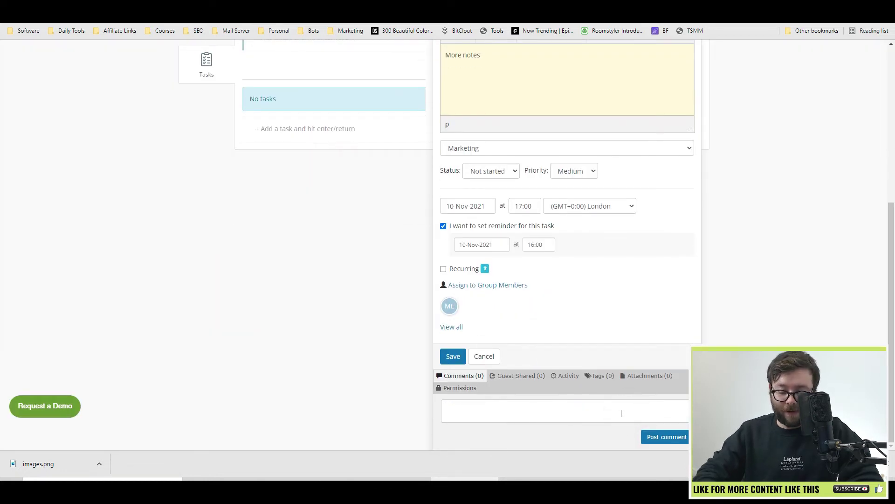
pyautogui.write('@marty')
pyautogui.press('Return')
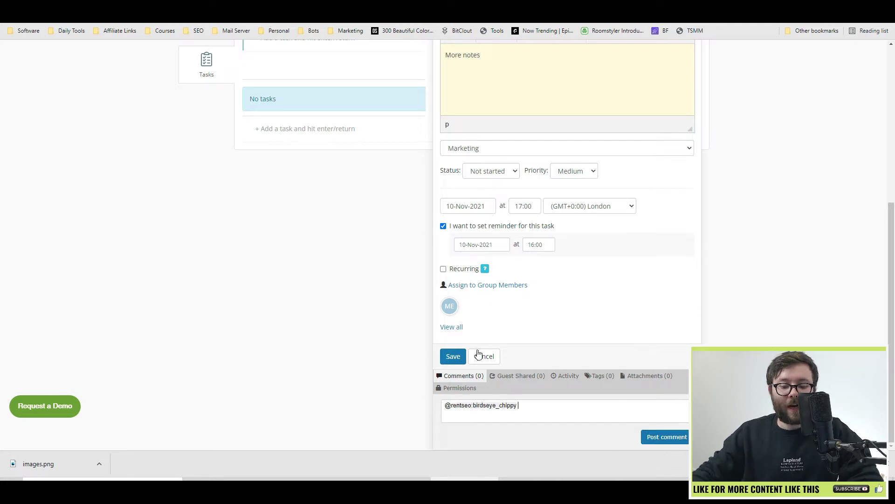
pyautogui.click(455, 356)
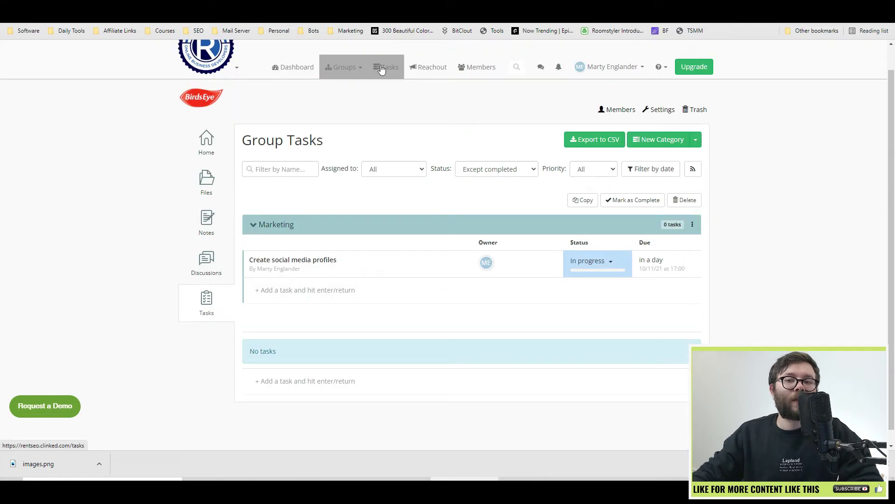
# Browse the All Tasks list covering every client in the account.
pyautogui.click(387, 67)
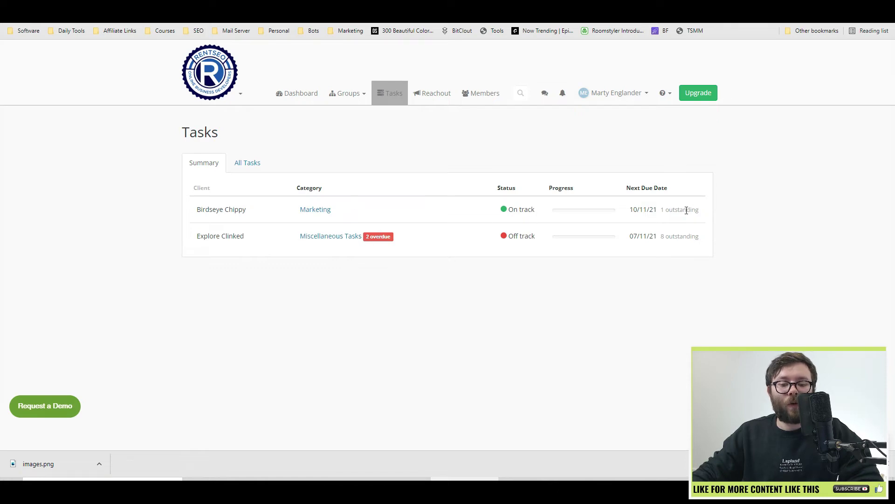
pyautogui.click(247, 163)
pyautogui.scroll(-3, 372, 191)
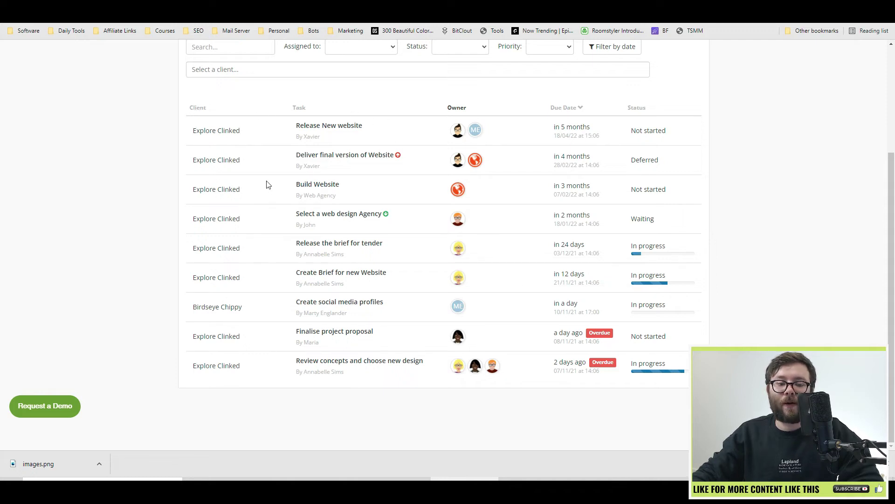
pyautogui.scroll(1, 535, 225)
# From the reach-out history, start a new reach-out and choose its member recipient.
pyautogui.scroll(3, 559, 228)
pyautogui.click(426, 104)
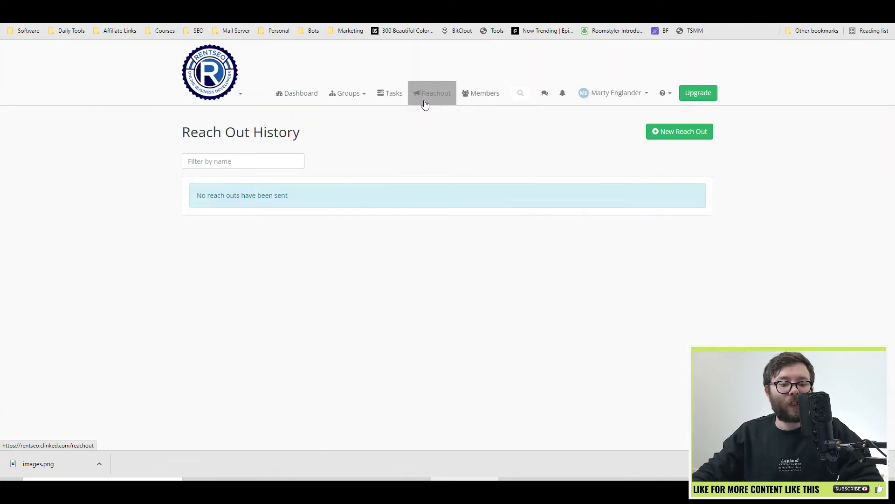
pyautogui.click(707, 132)
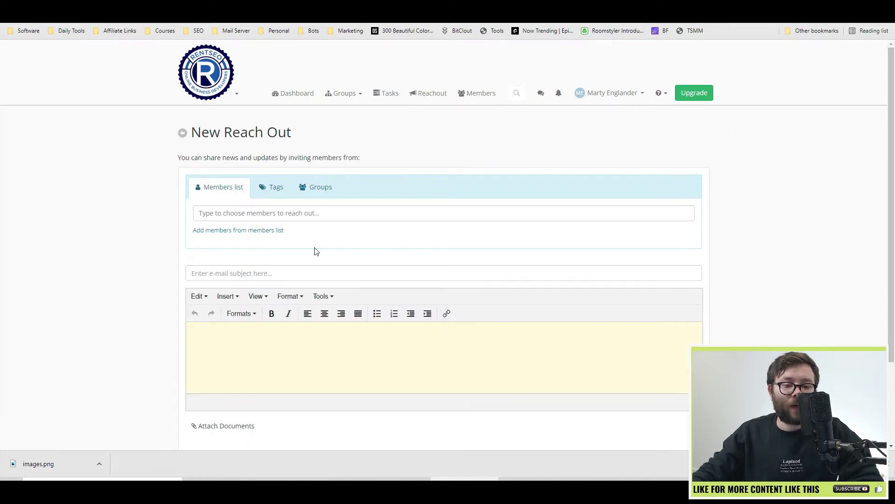
pyautogui.click(289, 211)
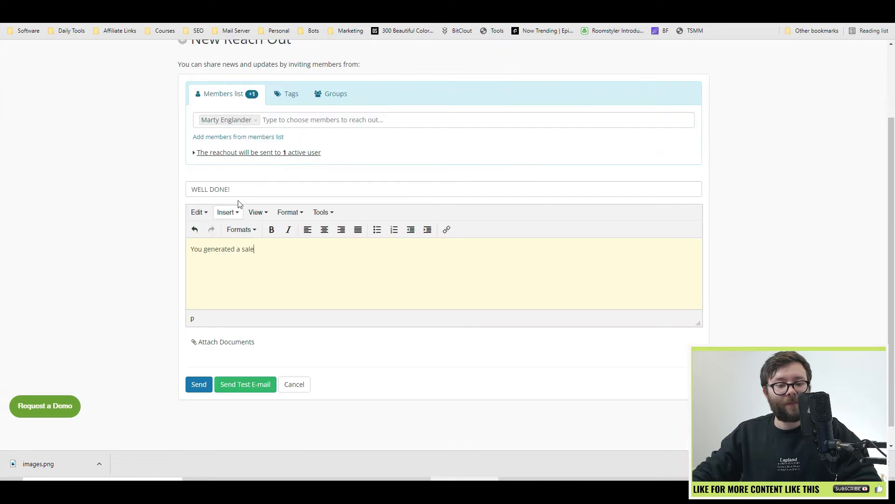
# Enter subject 'WELL DONE!' and body 'You generated a sale', attaching no documents.
pyautogui.moveTo(230, 190); pyautogui.dragTo(188, 189)
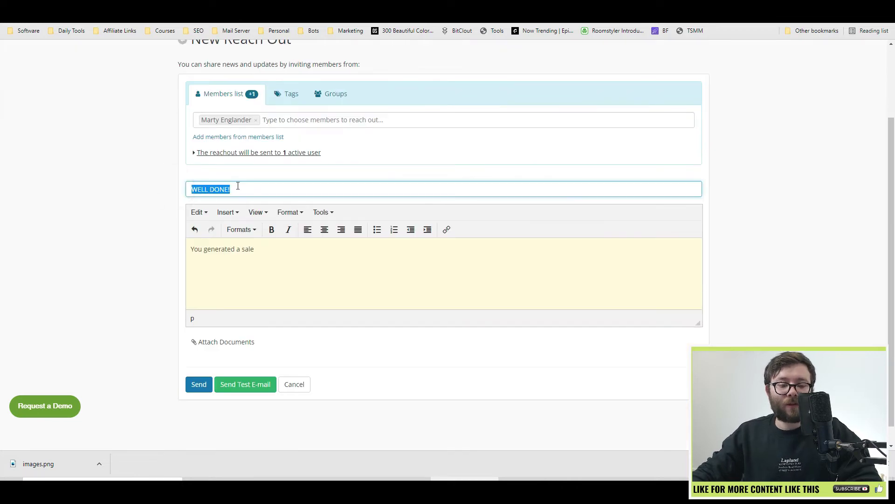
pyautogui.moveTo(296, 254); pyautogui.dragTo(172, 258)
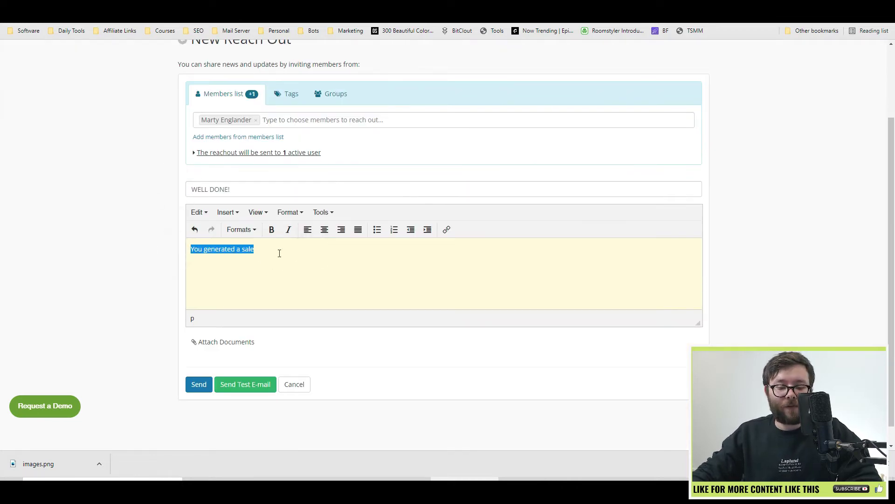
pyautogui.click(205, 341)
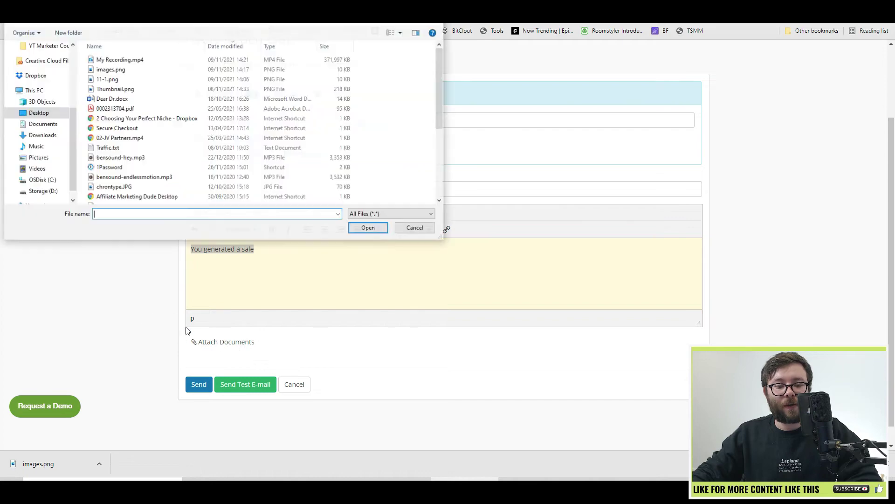
pyautogui.press('Escape')
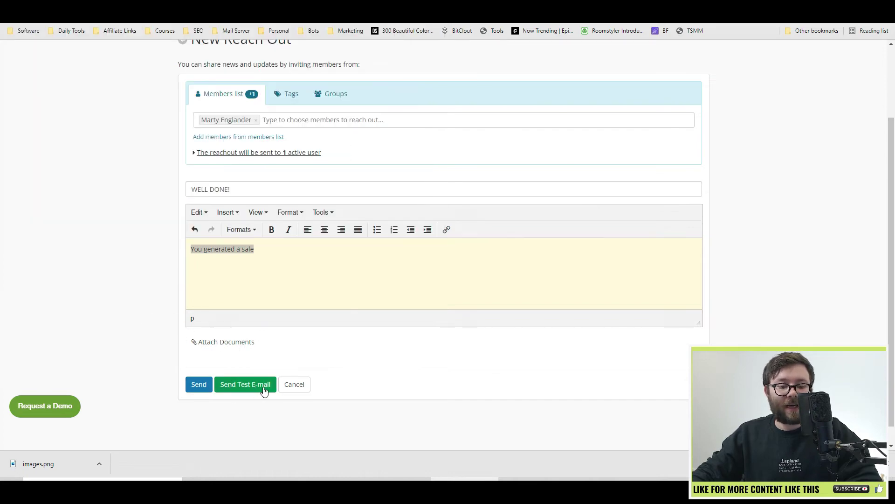
# Send a test e-mail of the WELL DONE! reach-out, then read the RentSEO Task updated and Task assigned notifications.
pyautogui.click(264, 389)
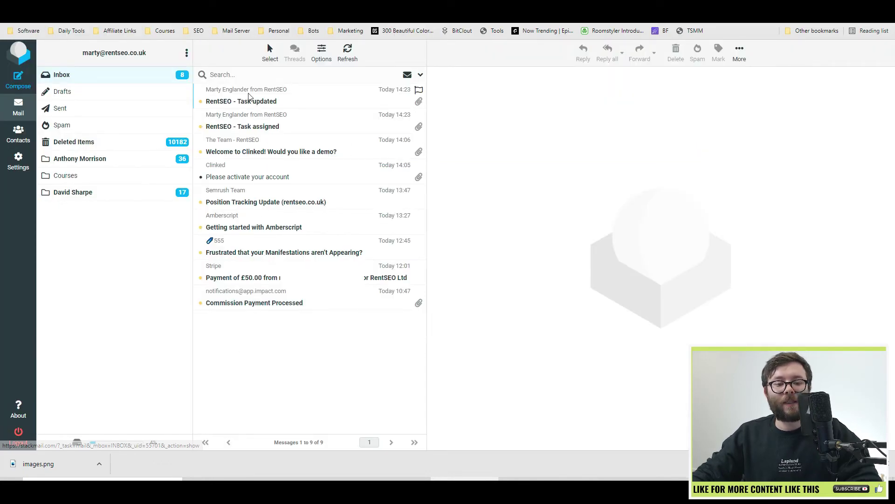
pyautogui.click(304, 102)
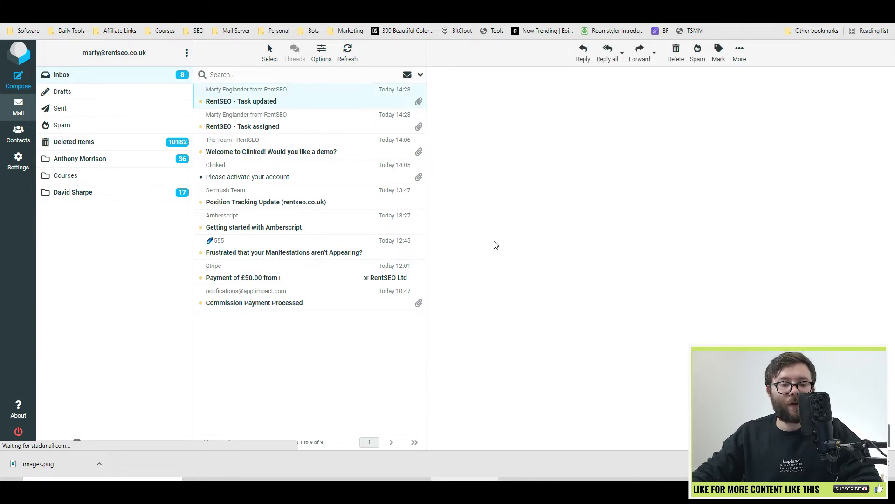
pyautogui.click(325, 132)
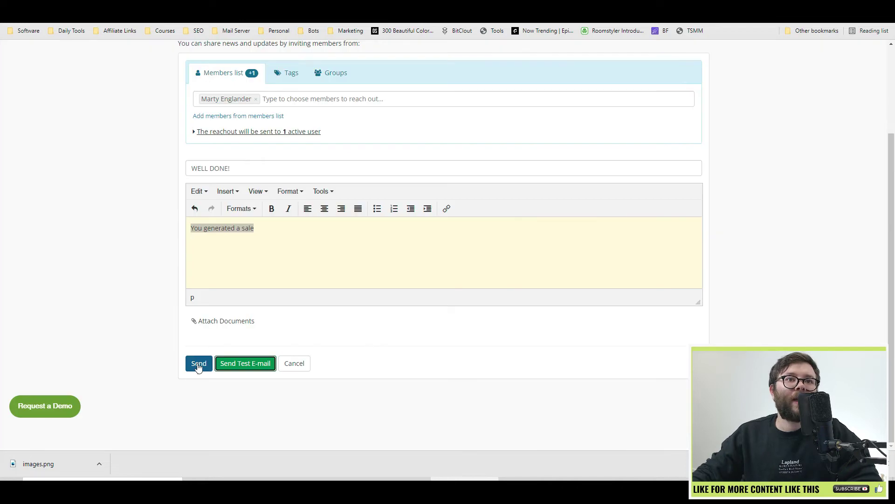
# Send the WELL DONE! reach-out to its single recipient and open the Members page.
pyautogui.click(199, 363)
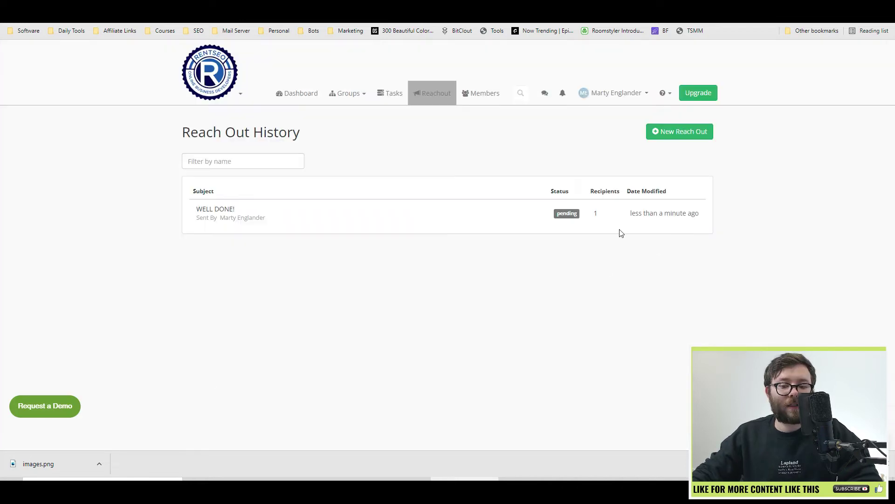
pyautogui.click(462, 100)
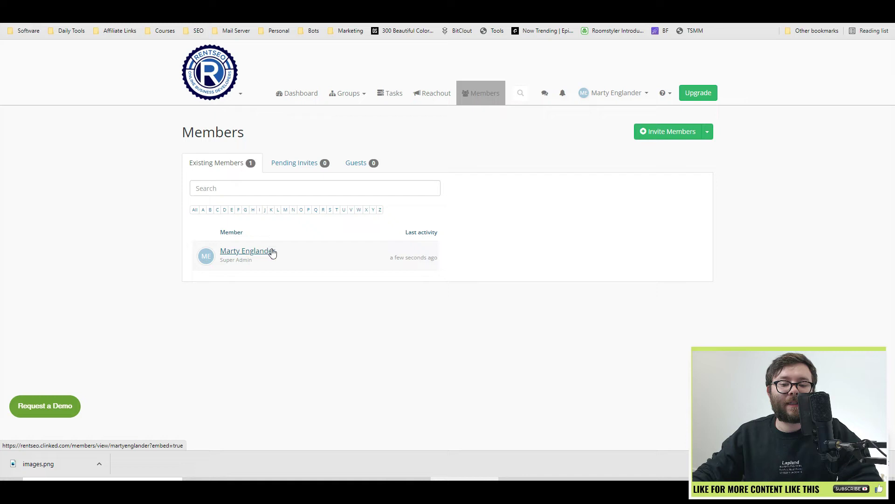
# Invite a new member with the address 'hello', skipping the contact picker.
pyautogui.click(680, 135)
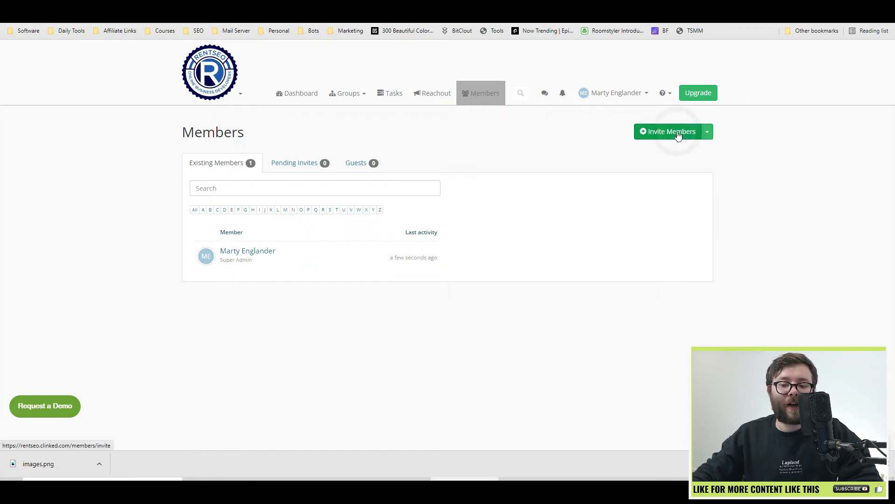
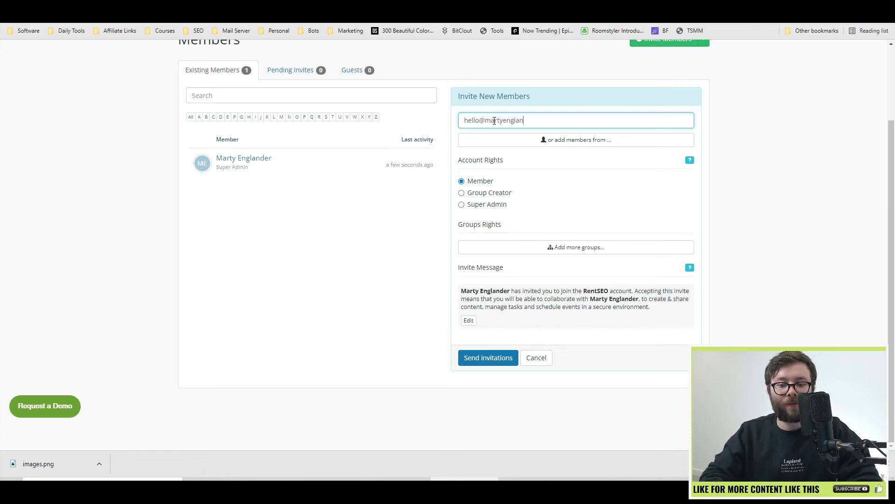
pyautogui.click(530, 141)
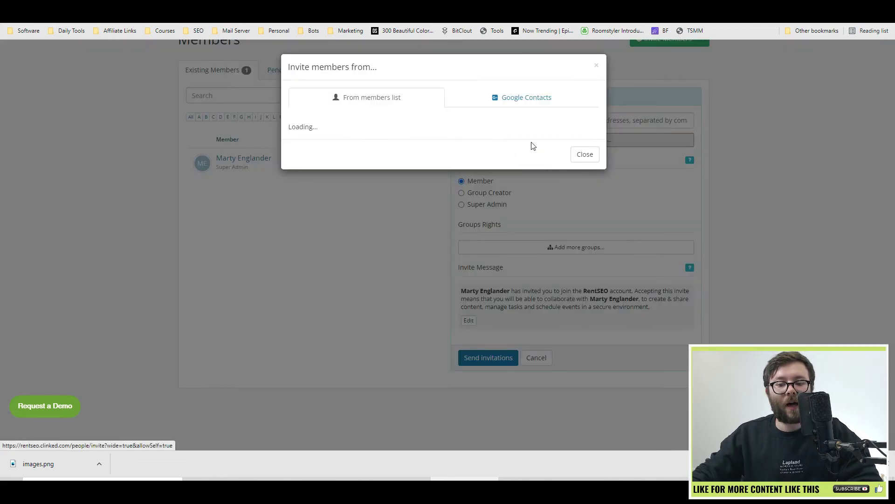
pyautogui.click(513, 104)
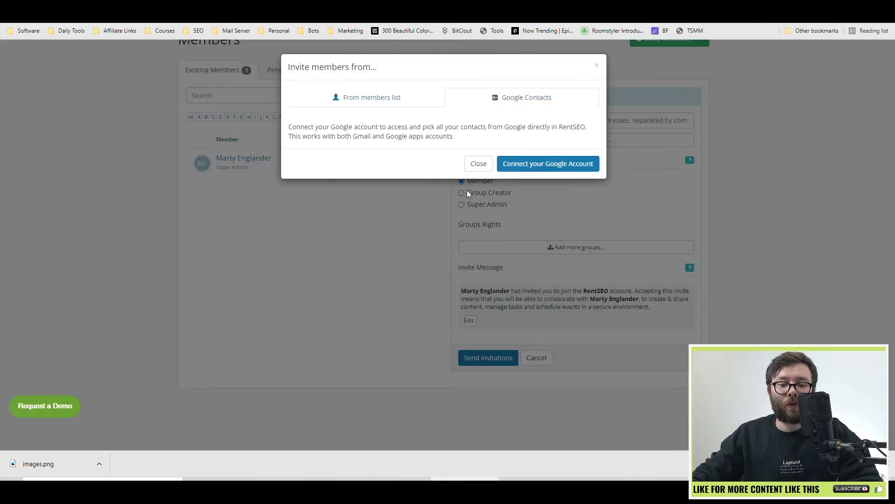
pyautogui.click(598, 66)
pyautogui.click(488, 358)
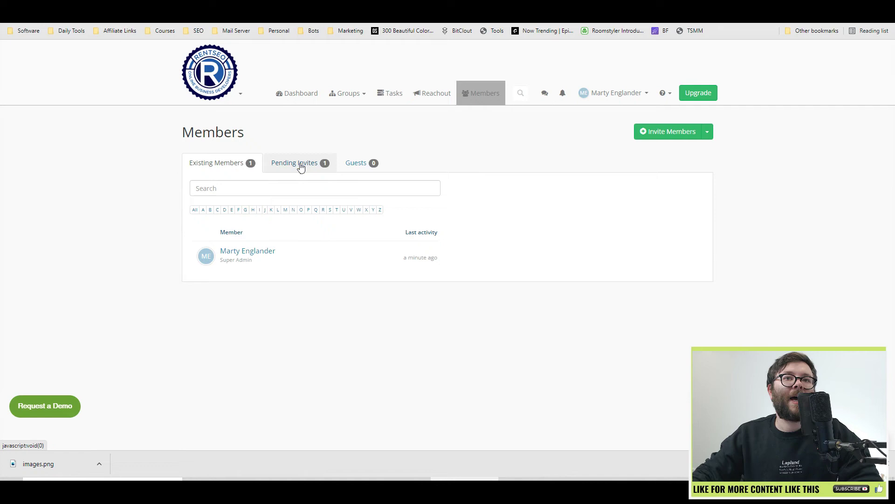
# Copy the pending invitation's signup link and highlight the exported member details.
pyautogui.click(306, 167)
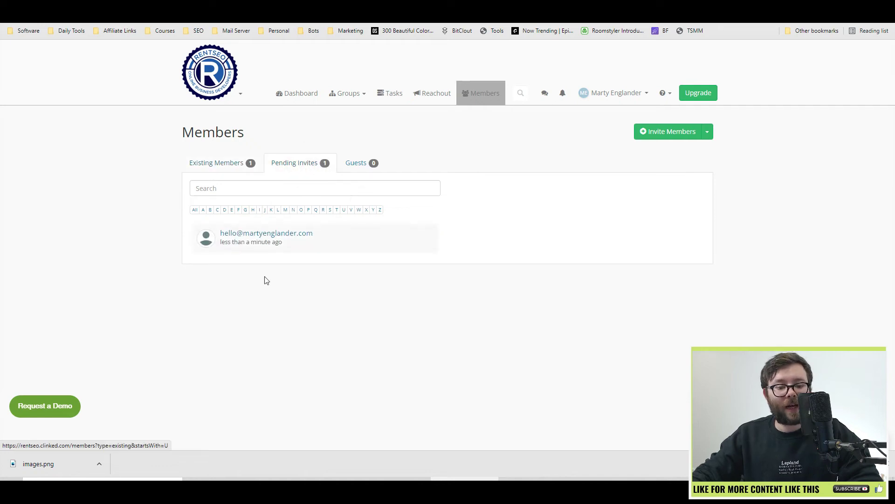
pyautogui.click(293, 238)
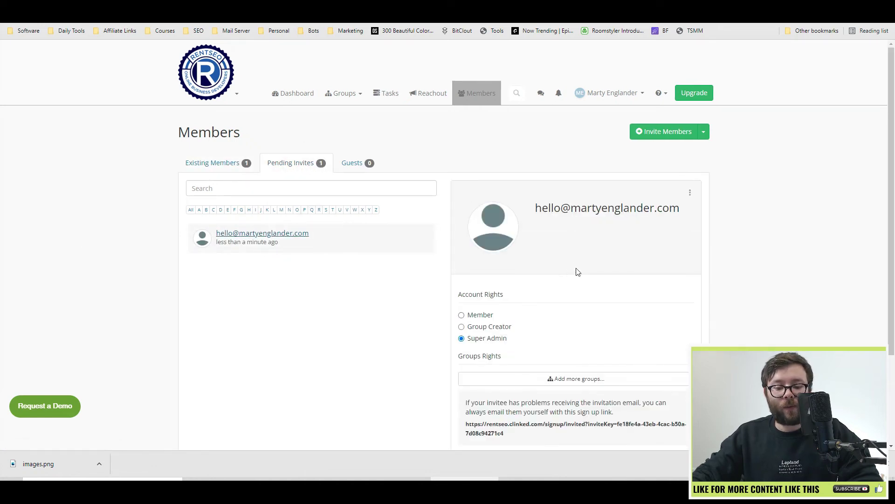
pyautogui.scroll(-3, 578, 271)
pyautogui.scroll(2, 563, 323)
pyautogui.scroll(-1, 513, 359)
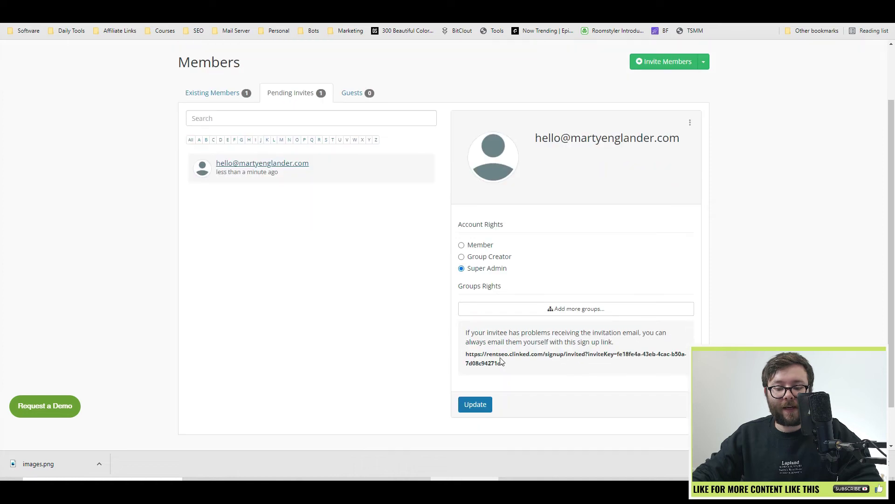
pyautogui.tripleClick(502, 361)
pyautogui.rightClick(515, 362)
pyautogui.click(541, 372)
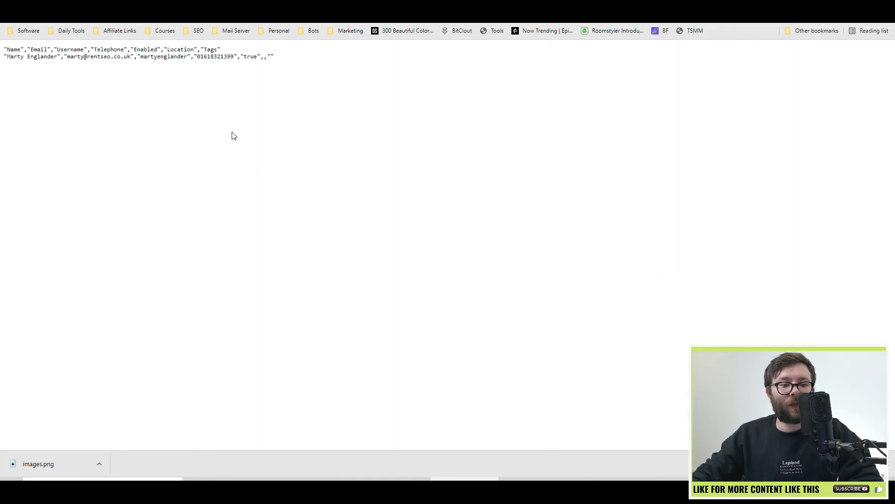
pyautogui.moveTo(131, 49); pyautogui.dragTo(339, 145)
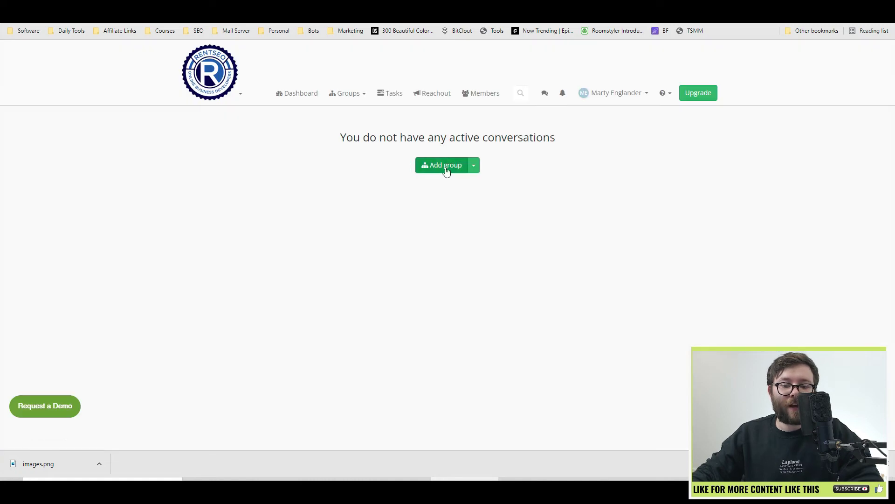
# Start a group conversation with Birdseye Chippy.
pyautogui.click(474, 167)
pyautogui.click(474, 171)
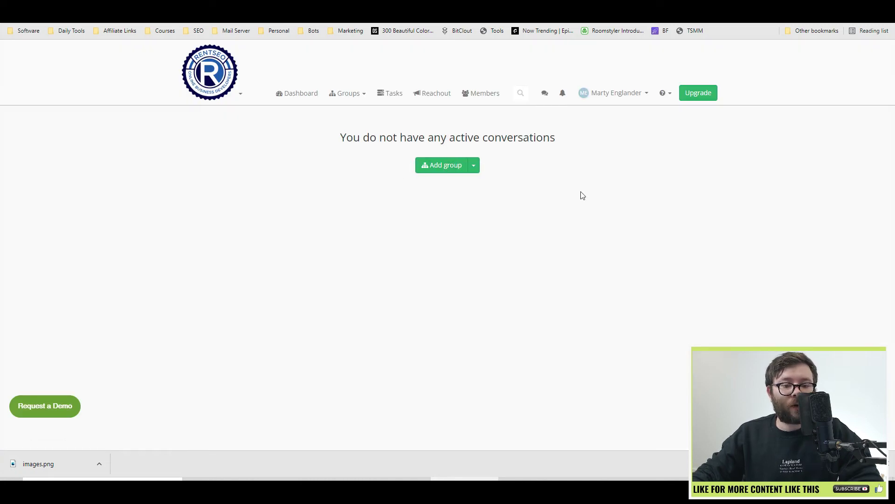
pyautogui.click(449, 168)
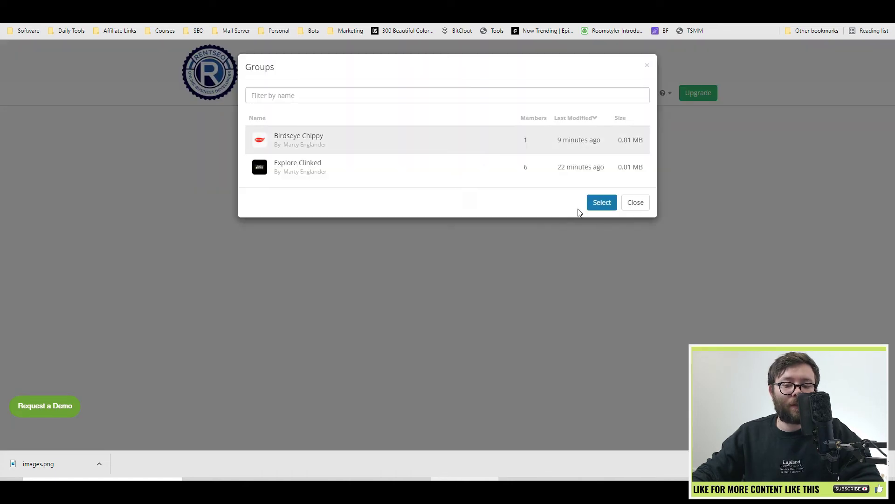
pyautogui.click(599, 202)
pyautogui.click(255, 229)
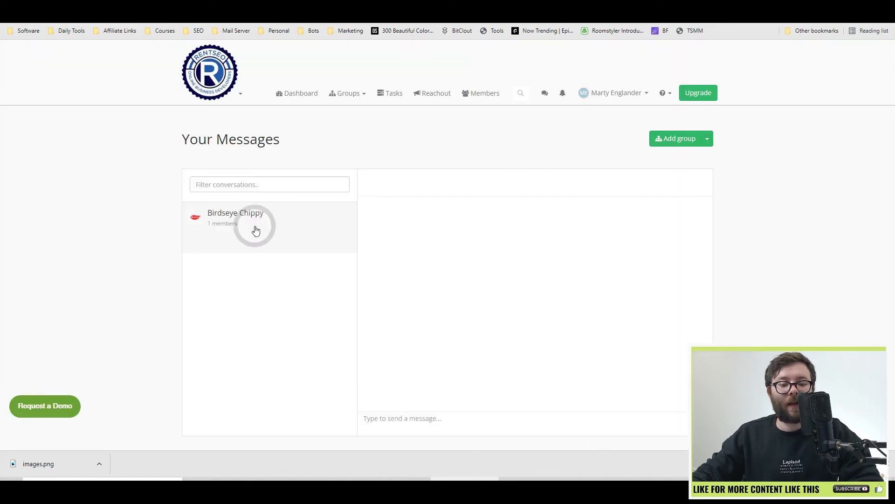
# Post the message 'Hello' in the Birdseye Chippy conversation.
pyautogui.click(477, 423)
pyautogui.write('Hello')
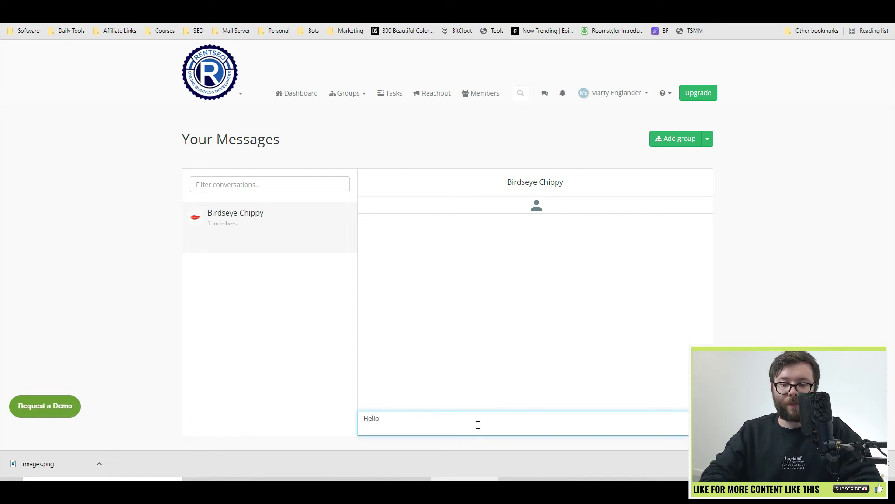
pyautogui.press('Return')
# Open the personal notification settings from the notifications bell.
pyautogui.click(562, 93)
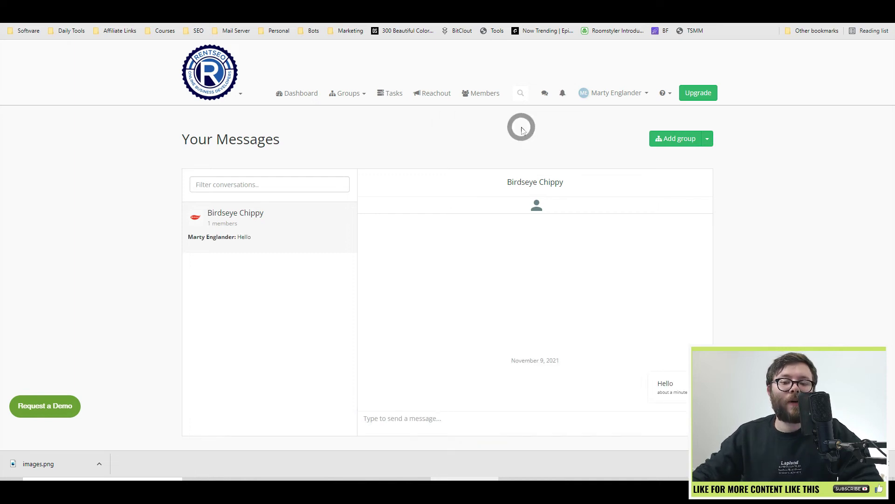
pyautogui.click(562, 92)
pyautogui.click(565, 113)
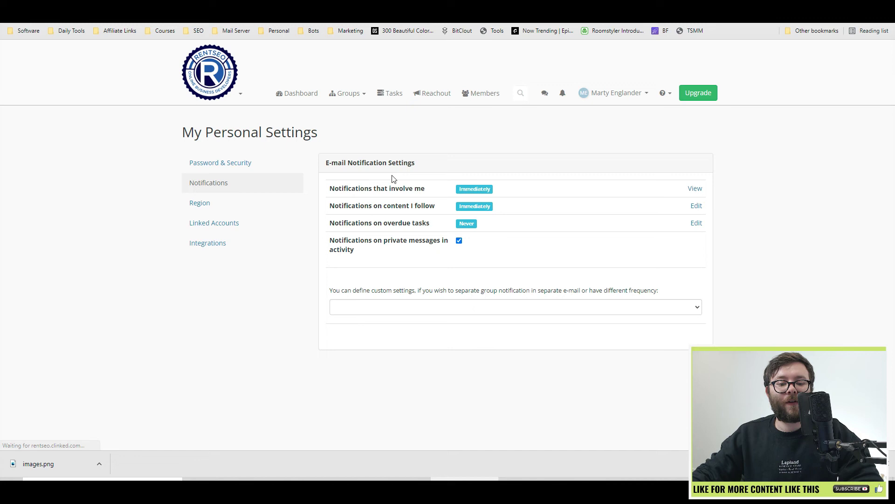
# Under Integrations, dismiss the Google sign-in and switch on the JotForm integration.
pyautogui.click(210, 246)
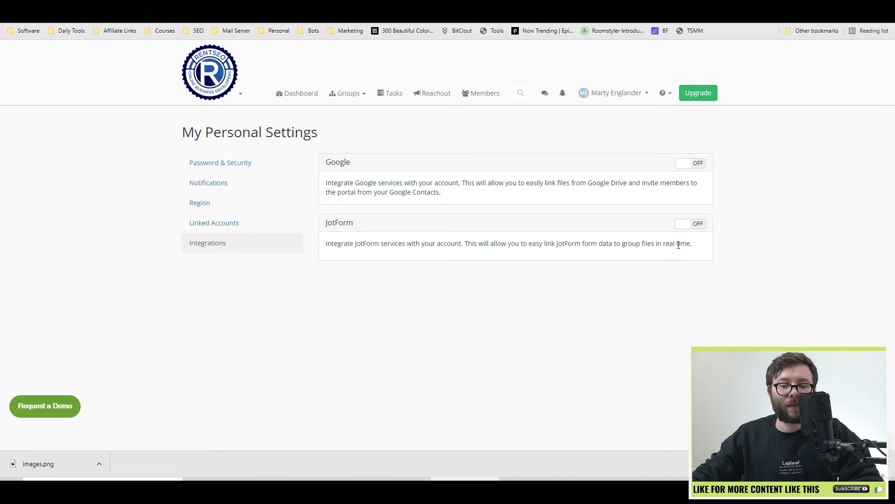
pyautogui.click(695, 162)
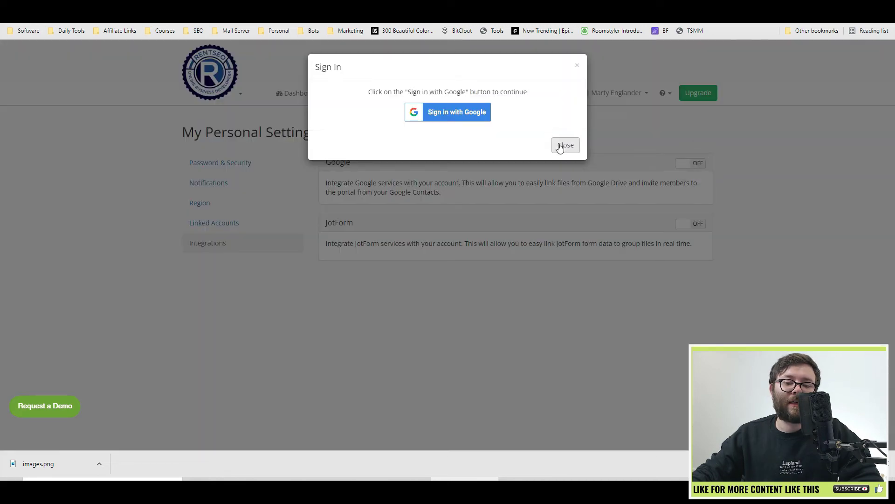
pyautogui.click(566, 144)
pyautogui.click(697, 226)
pyautogui.click(370, 260)
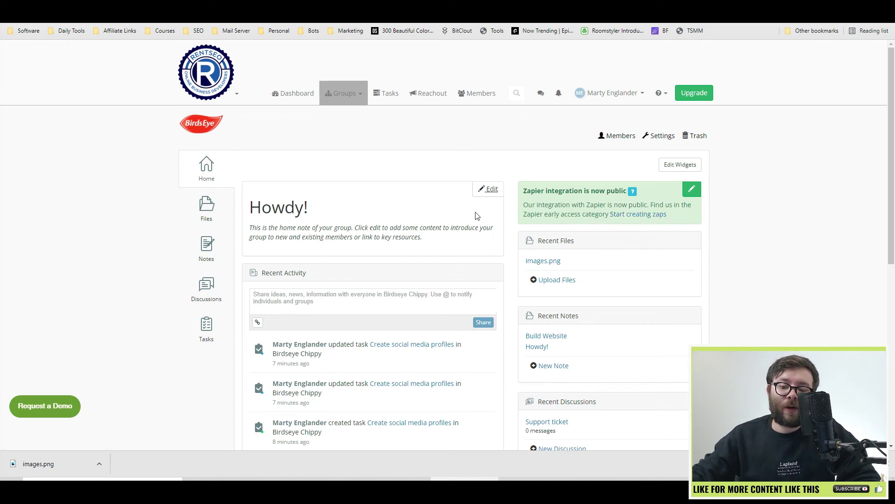
# View Zapier's Clinked integration page, then return to the Birdseye Chippy group home.
pyautogui.click(649, 214)
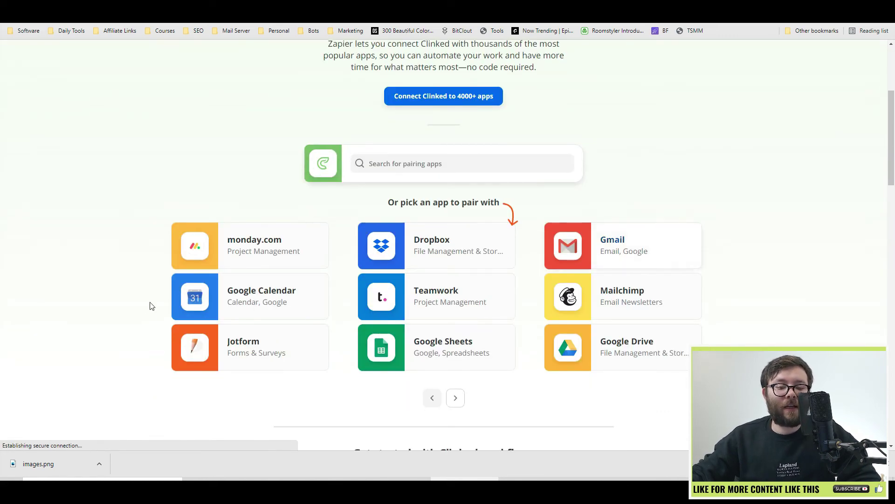
pyautogui.scroll(1, 424, 156)
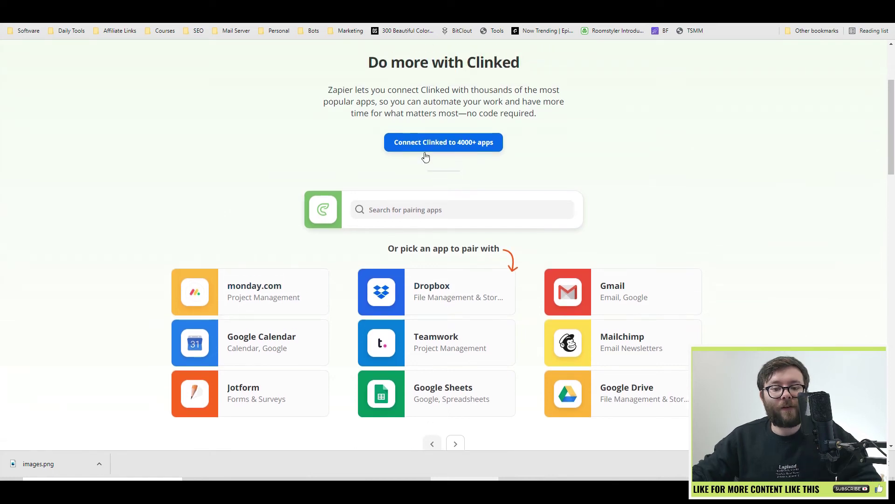
pyautogui.scroll(-2, 482, 163)
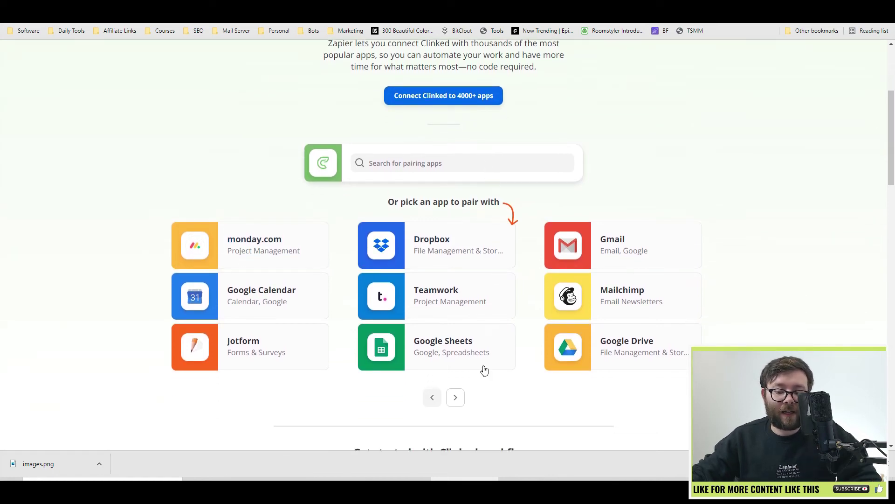
pyautogui.hotkey('alt', 'Left')
# Add a Welcome Note widget to the Birdseye Chippy dashboard.
pyautogui.click(682, 170)
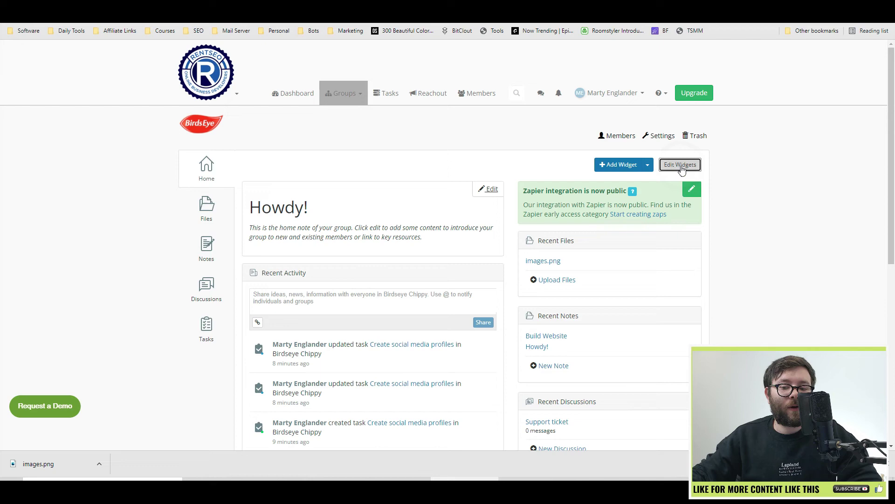
pyautogui.click(619, 164)
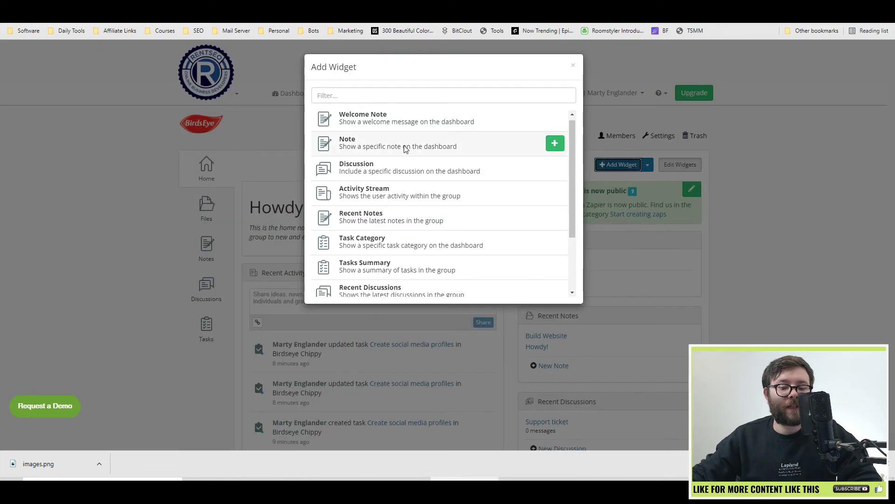
pyautogui.scroll(-3, 379, 231)
pyautogui.scroll(4, 496, 235)
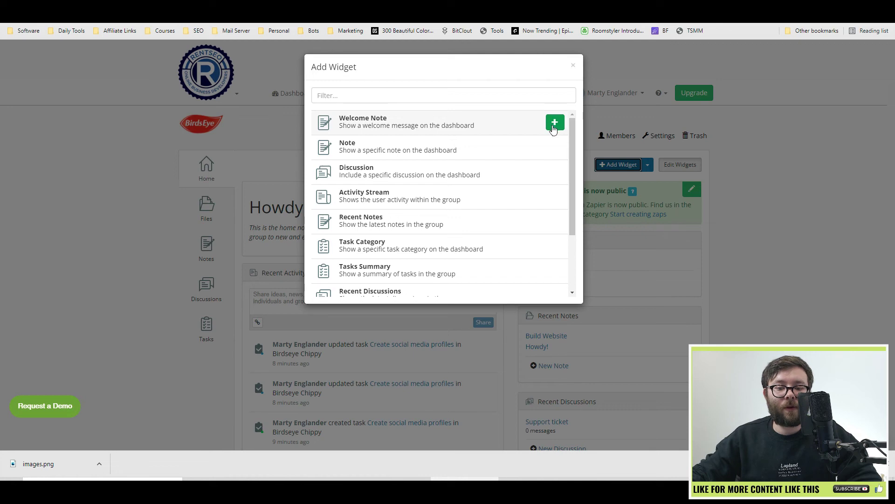
pyautogui.click(555, 123)
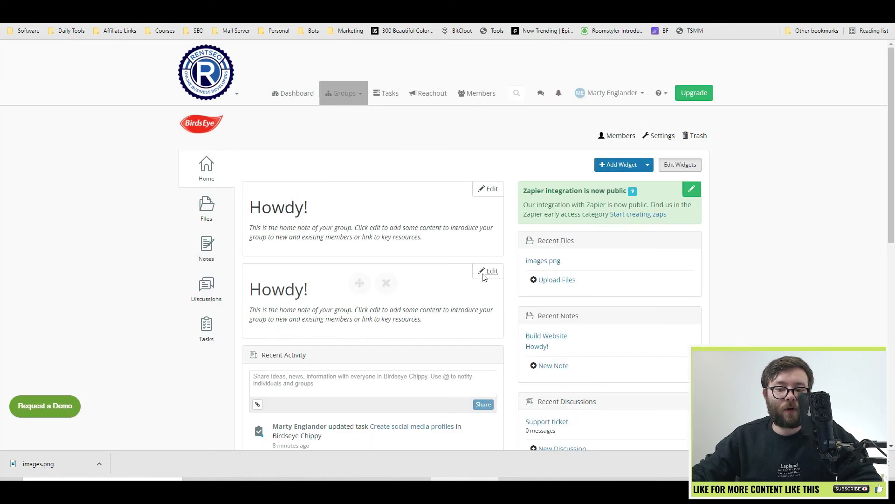
# Remove both Howdy welcome widgets and the Zapier announcement widget.
pyautogui.click(385, 283)
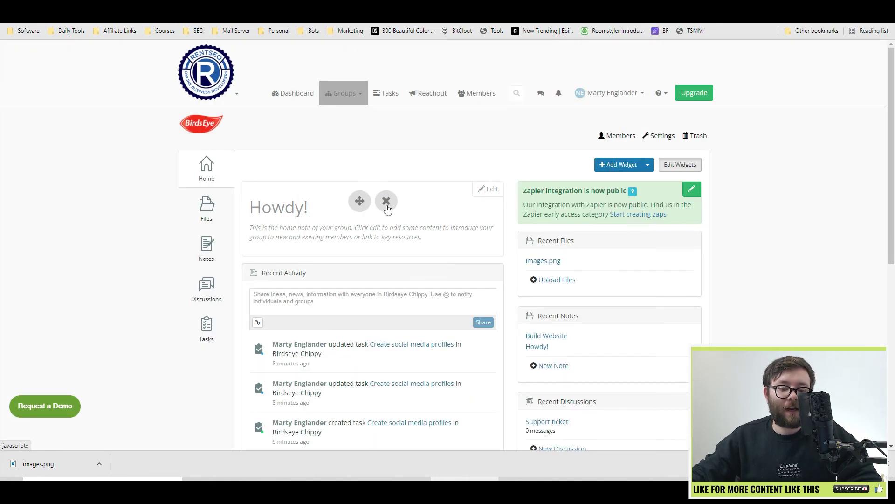
pyautogui.click(386, 208)
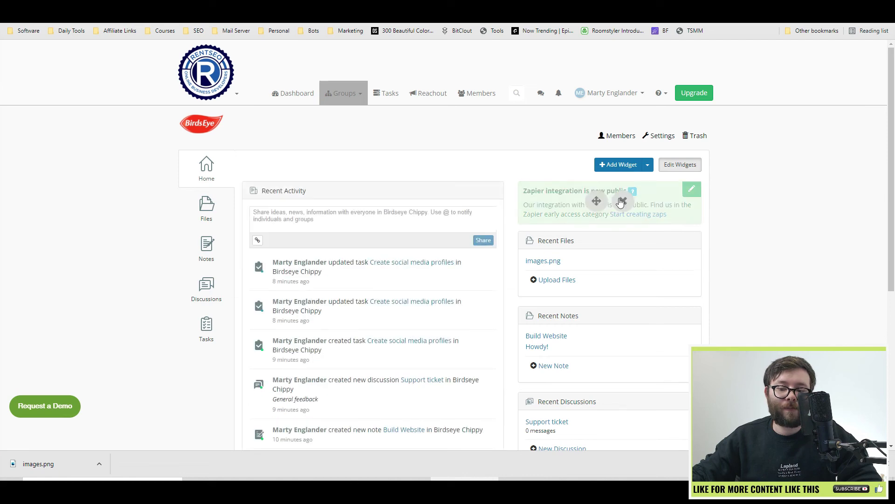
pyautogui.click(622, 201)
pyautogui.scroll(-5, 621, 205)
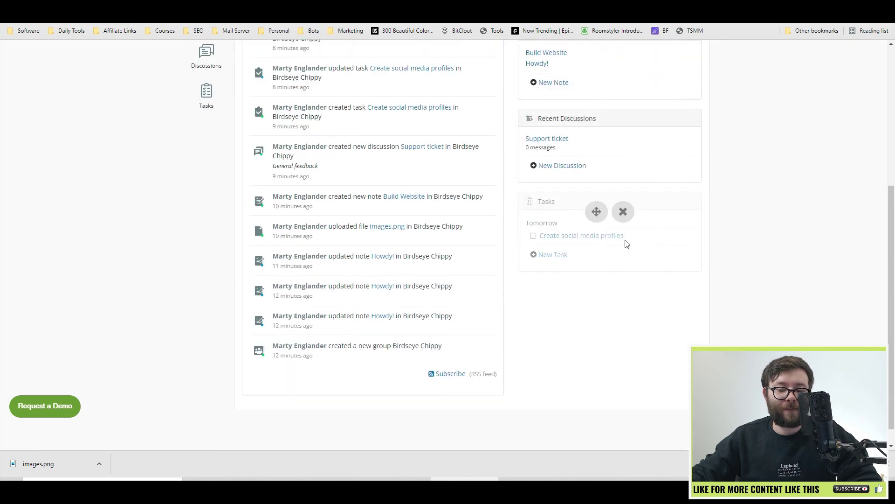
pyautogui.scroll(5, 560, 245)
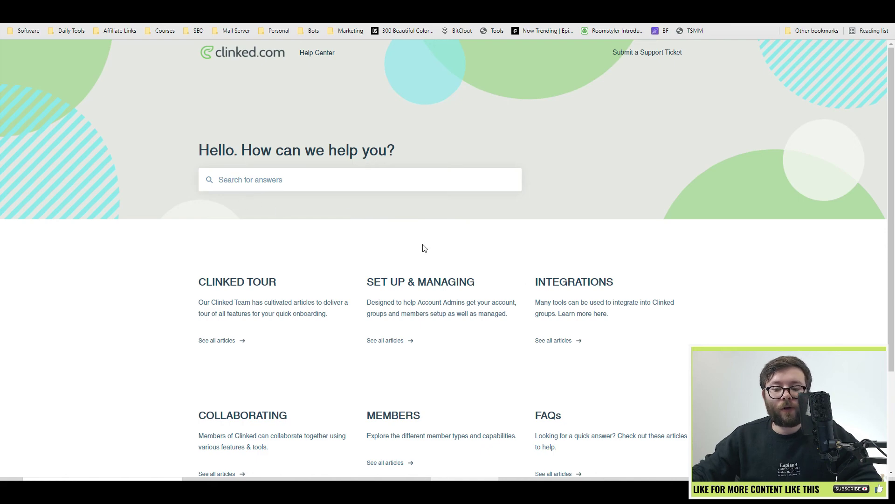
# Browse SET UP & MANAGING to the group notification options article on overdue task notifications.
pyautogui.scroll(-1, 471, 271)
pyautogui.scroll(1, 473, 283)
pyautogui.scroll(-1, 394, 334)
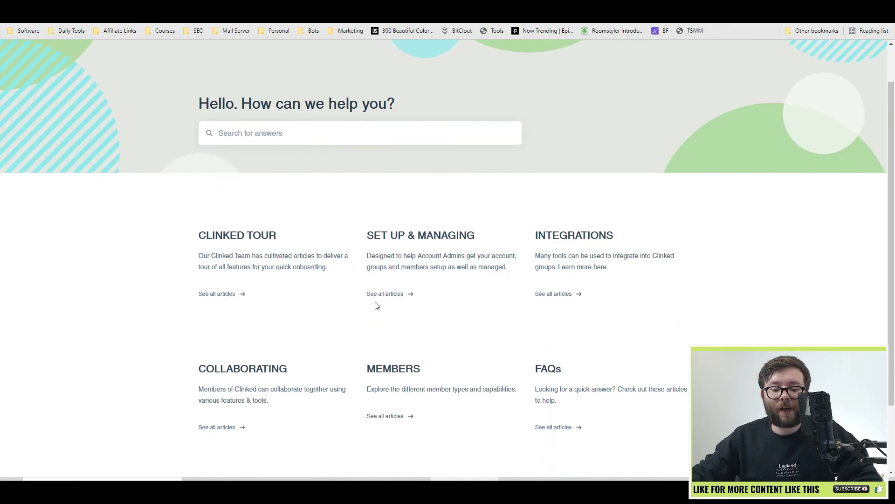
pyautogui.click(376, 293)
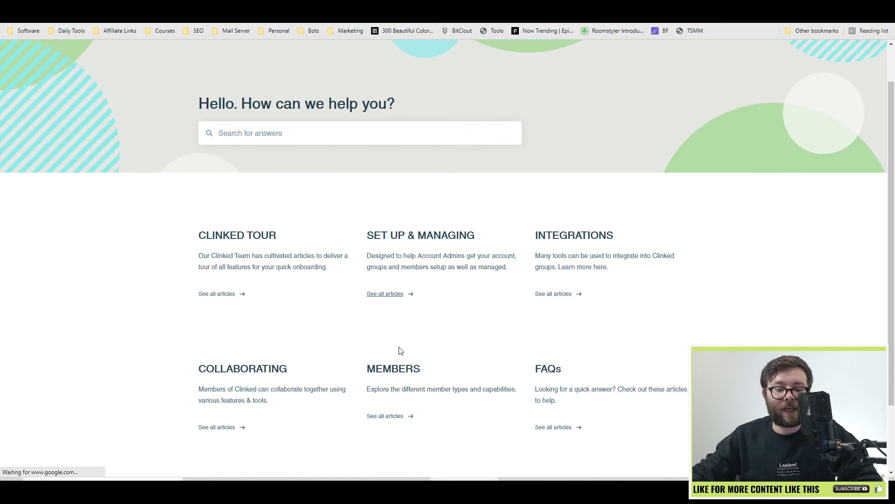
pyautogui.scroll(-12, 425, 245)
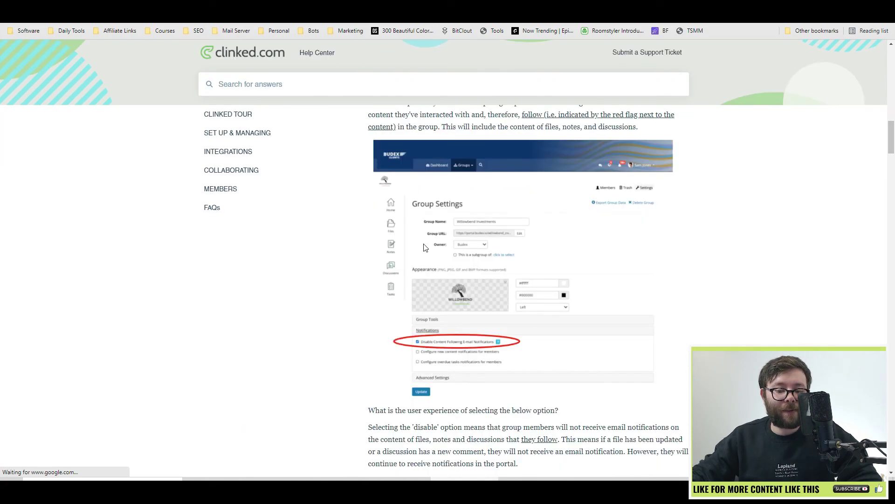
pyautogui.scroll(-11, 424, 247)
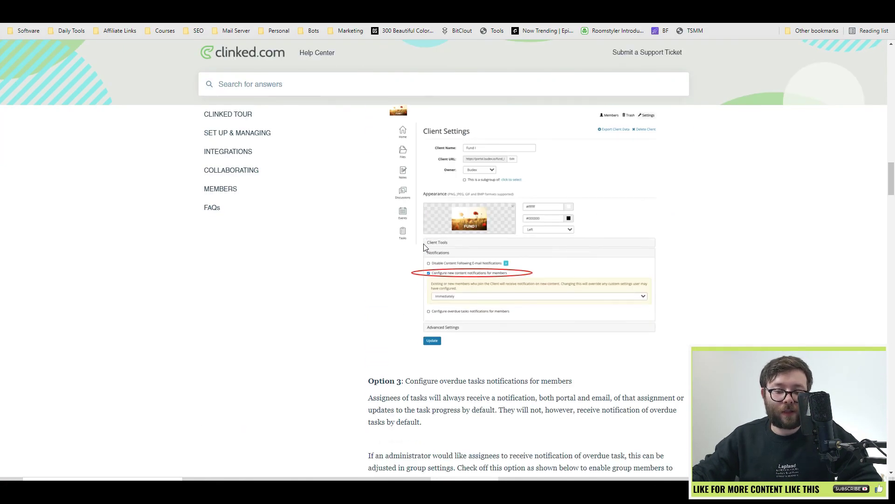